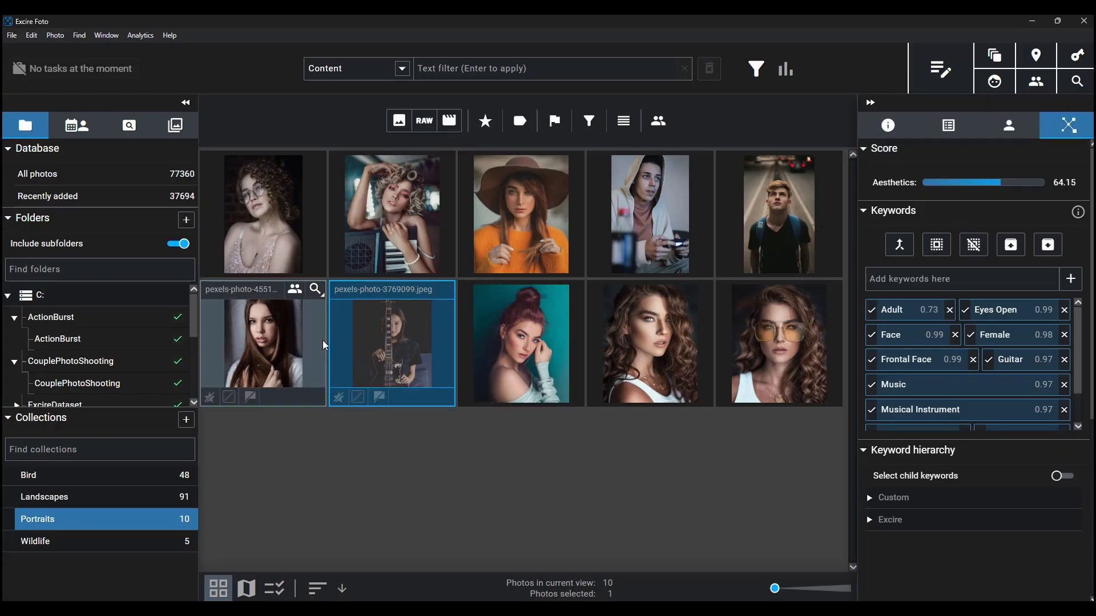
# - Review the file information, metadata, detected faces and keywords of the selected guitar player photo
pyautogui.click(888, 126)
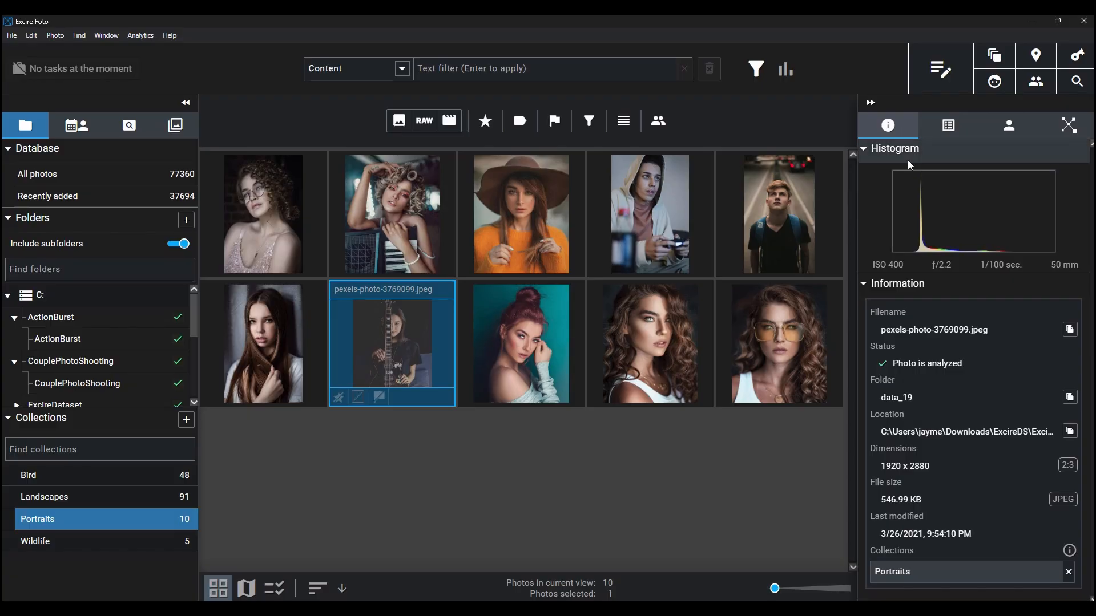
pyautogui.click(947, 135)
pyautogui.scroll(-10, 948, 337)
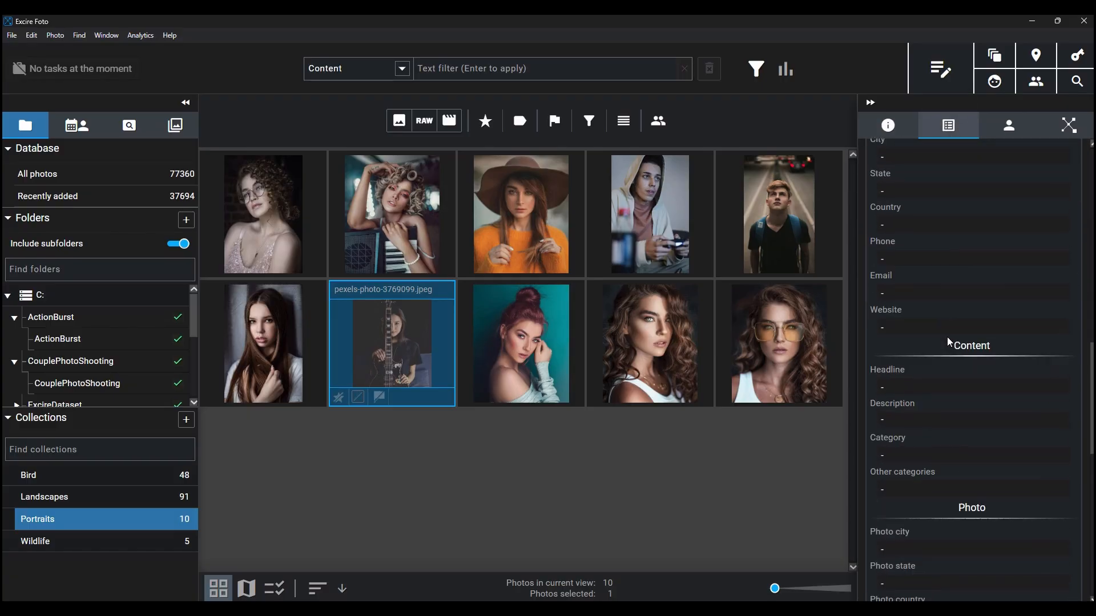
pyautogui.scroll(10, 948, 331)
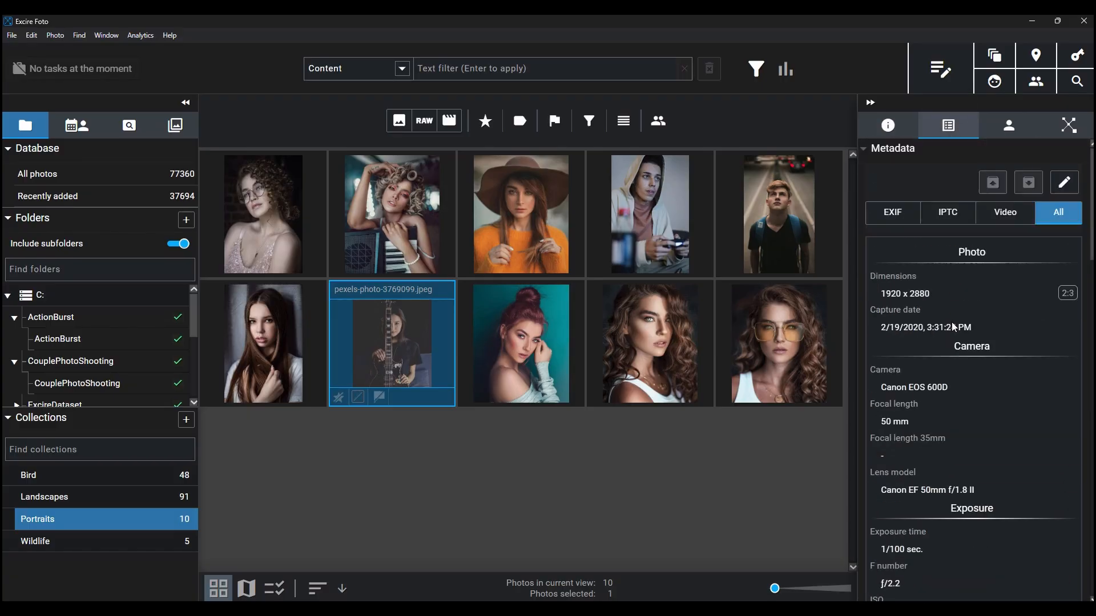
pyautogui.click(1001, 131)
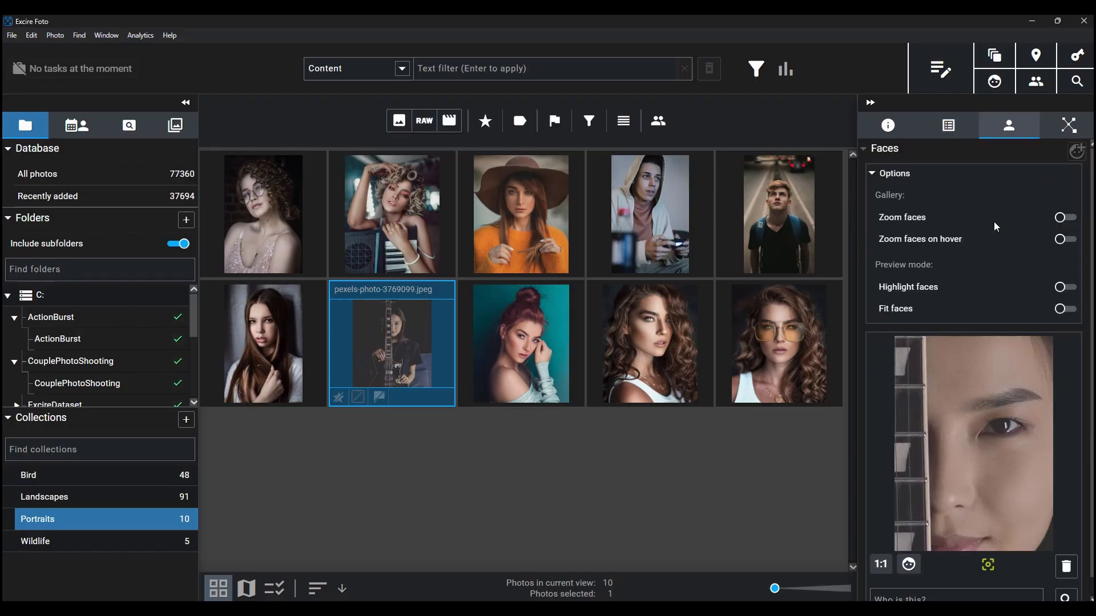
pyautogui.click(1072, 133)
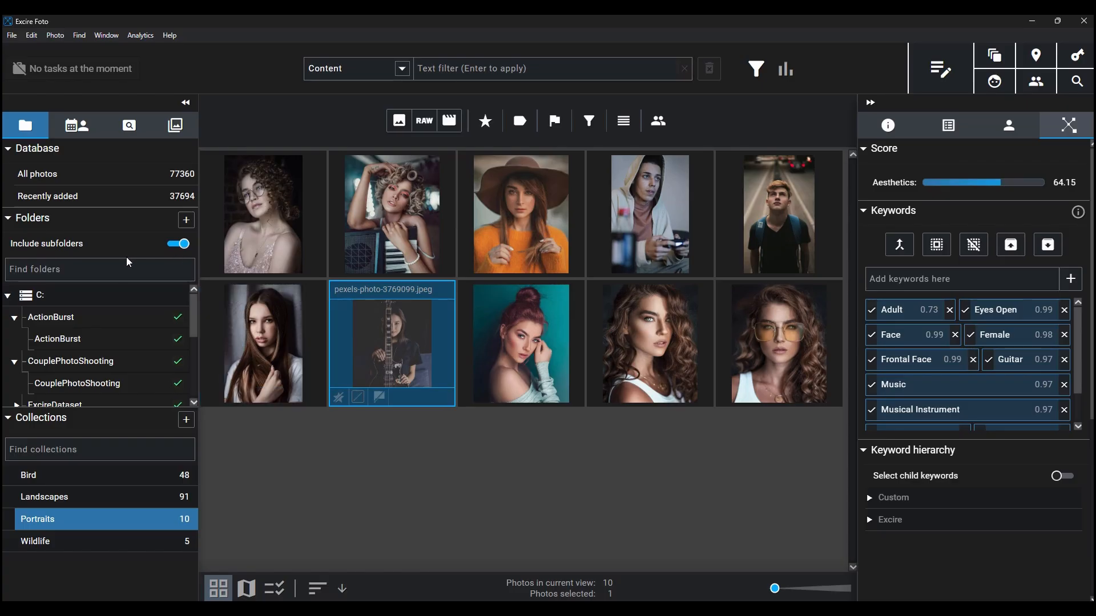
# - Examine the options for adding folders, including the source folder picker and photo analysis setting, without adding any folder
pyautogui.click(188, 222)
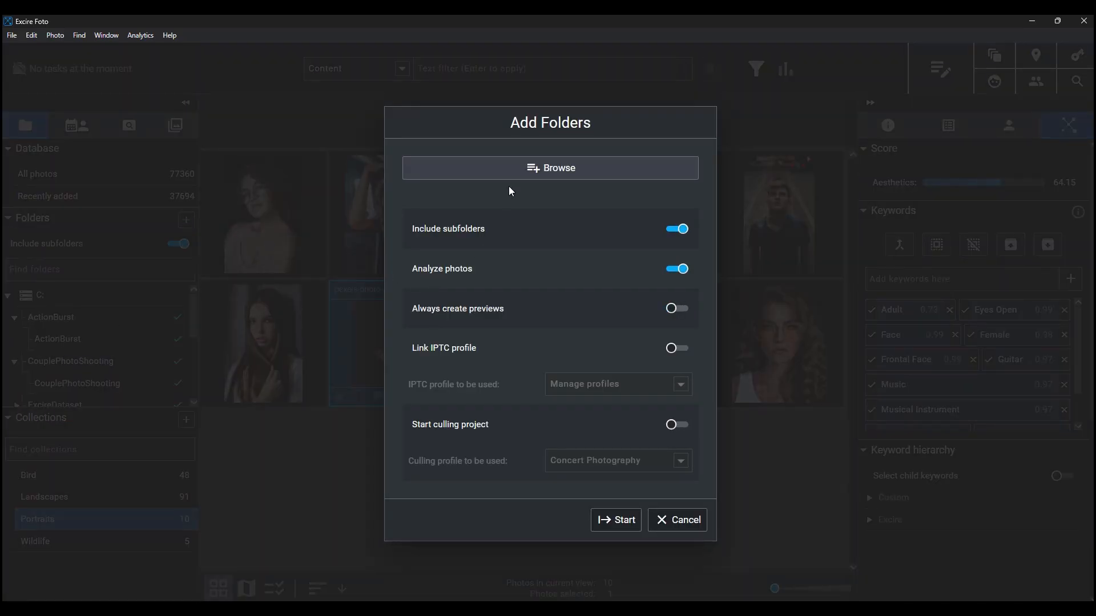
pyautogui.click(510, 168)
pyautogui.click(556, 170)
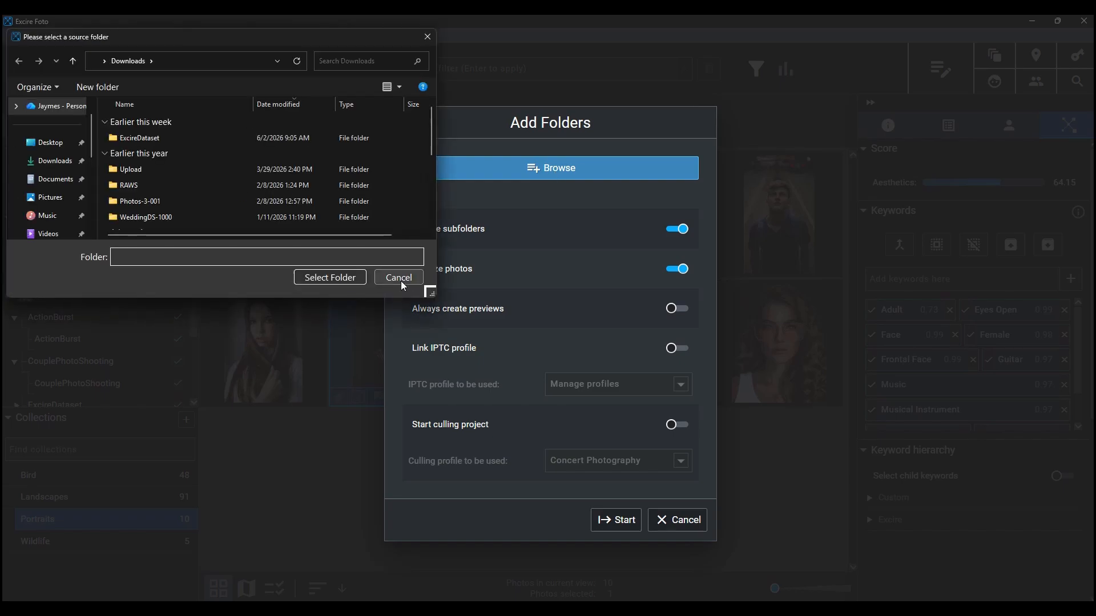
pyautogui.click(403, 285)
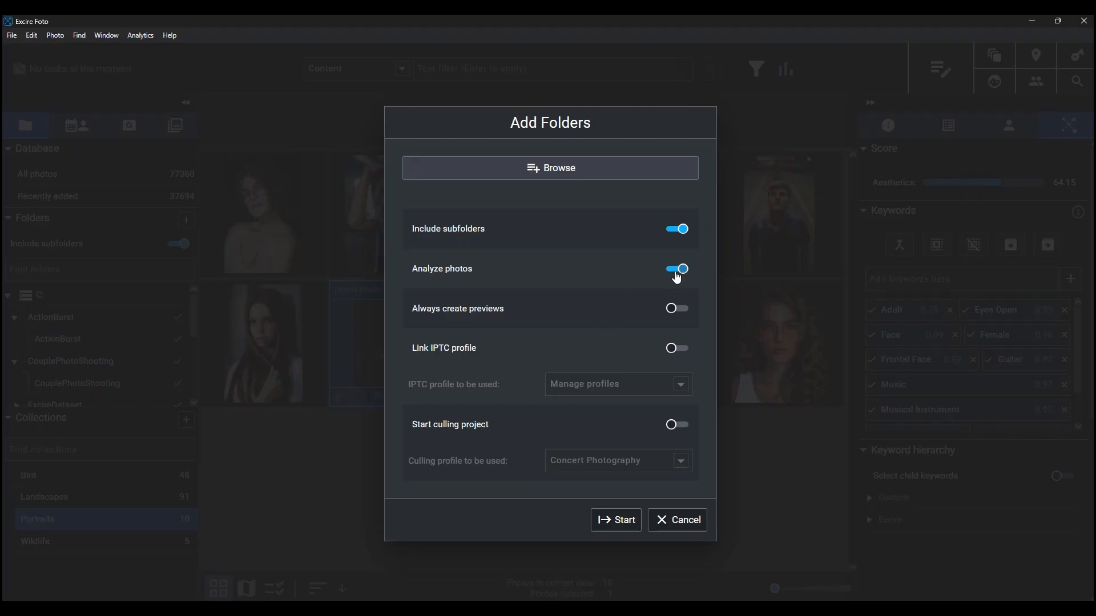
pyautogui.click(676, 278)
pyautogui.click(676, 277)
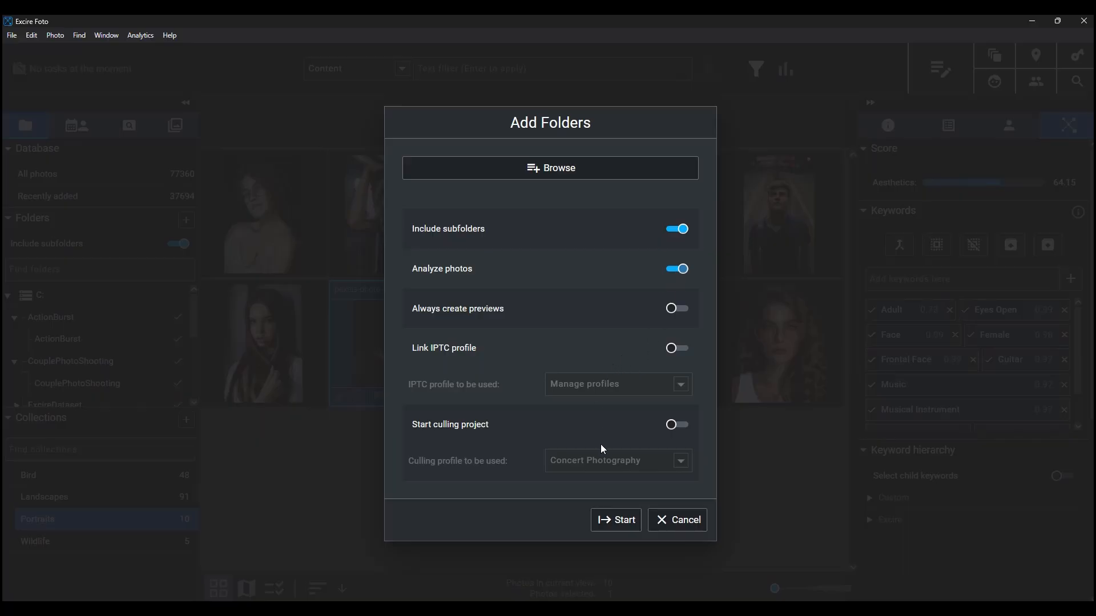
pyautogui.click(662, 529)
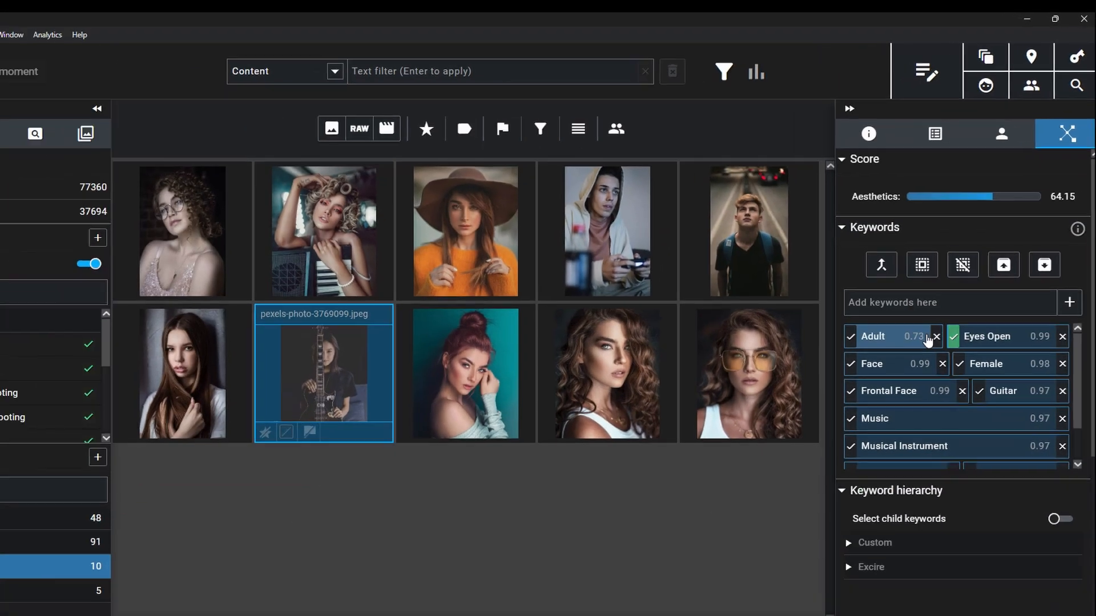
# - Look through the full list of keywords assigned to the guitar player photo
pyautogui.scroll(-2, 843, 463)
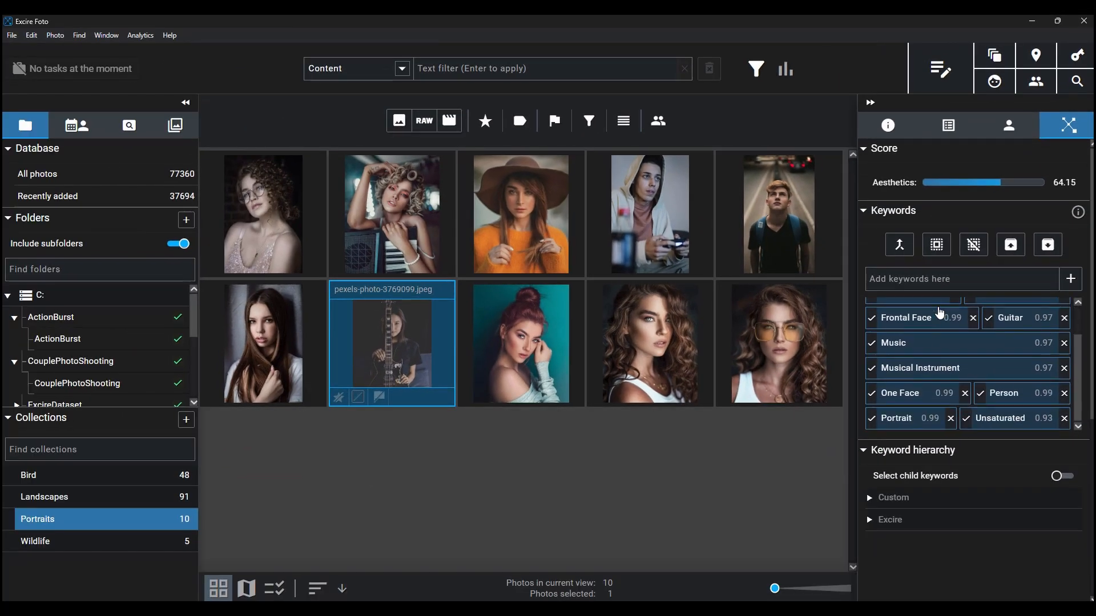
pyautogui.scroll(2, 921, 323)
pyautogui.scroll(-2, 933, 371)
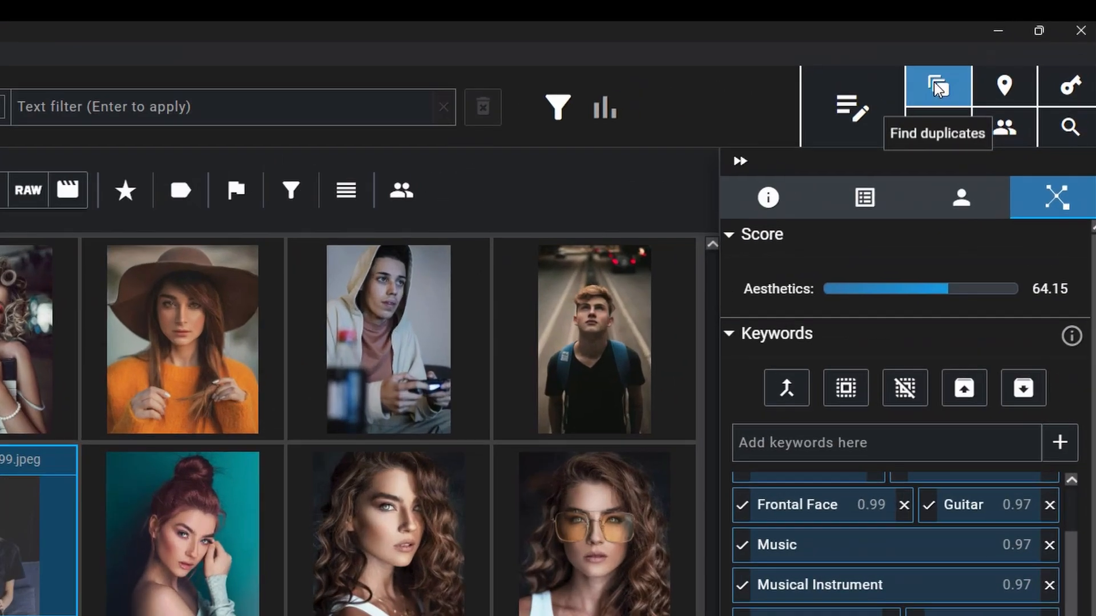
# - Examine the search scopes and duplicate types offered for finding duplicates, without starting a search
pyautogui.click(1004, 60)
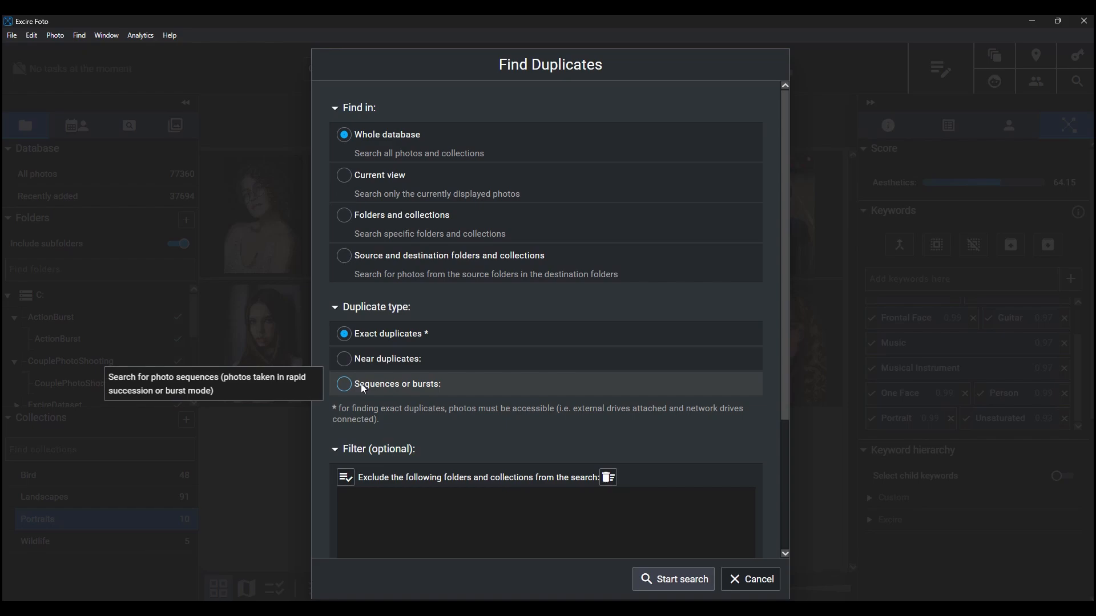
pyautogui.click(739, 585)
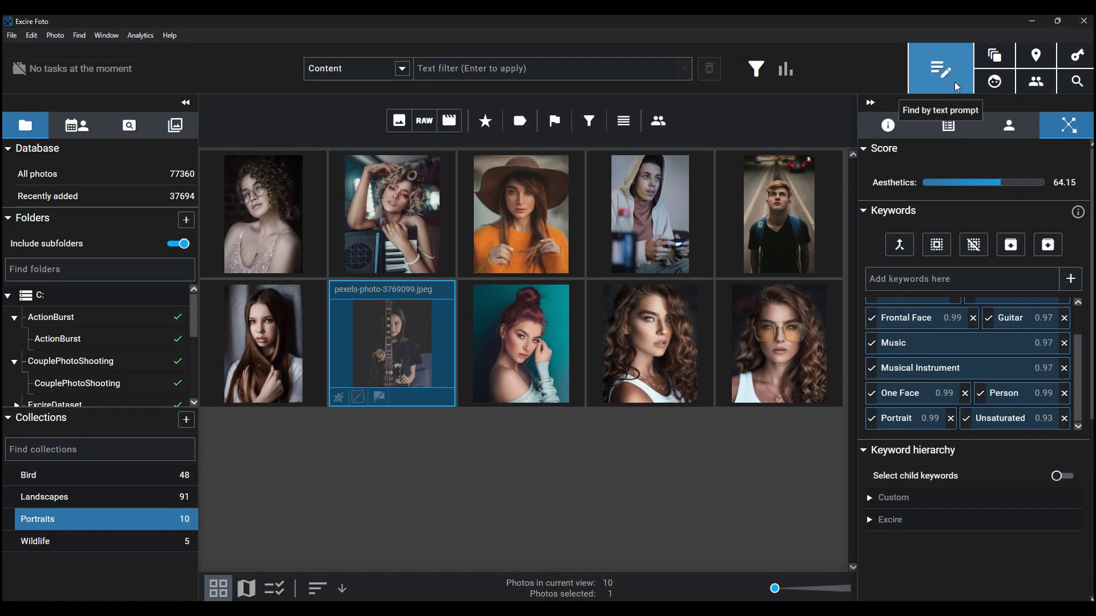
# - Find photos in the whole database by content with the text prompt "eiffel tower at night"
pyautogui.click(956, 87)
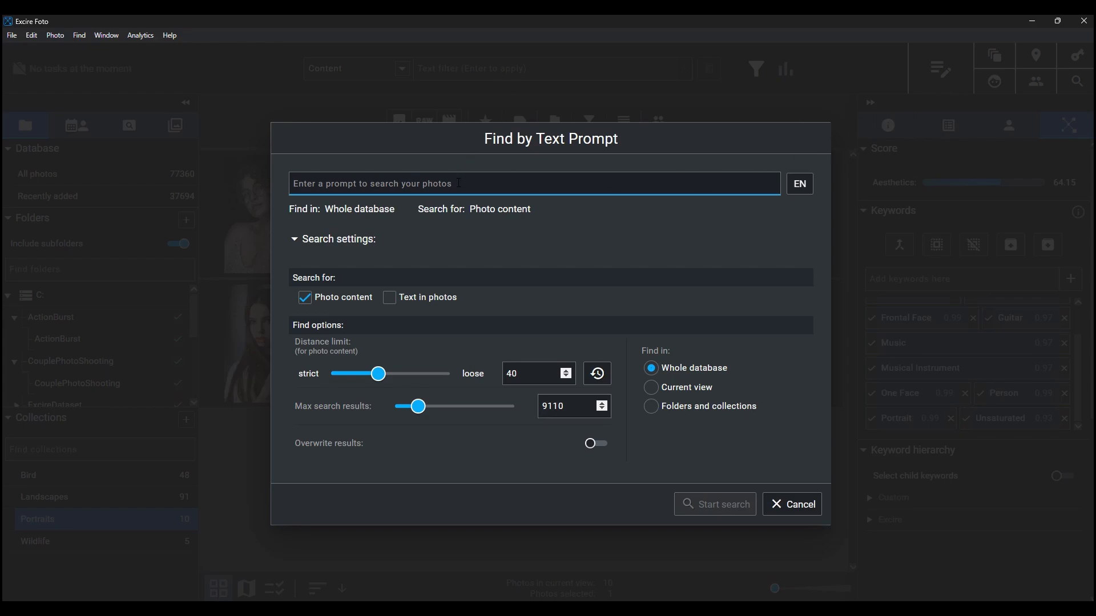
pyautogui.write('eiffel tower at ni')
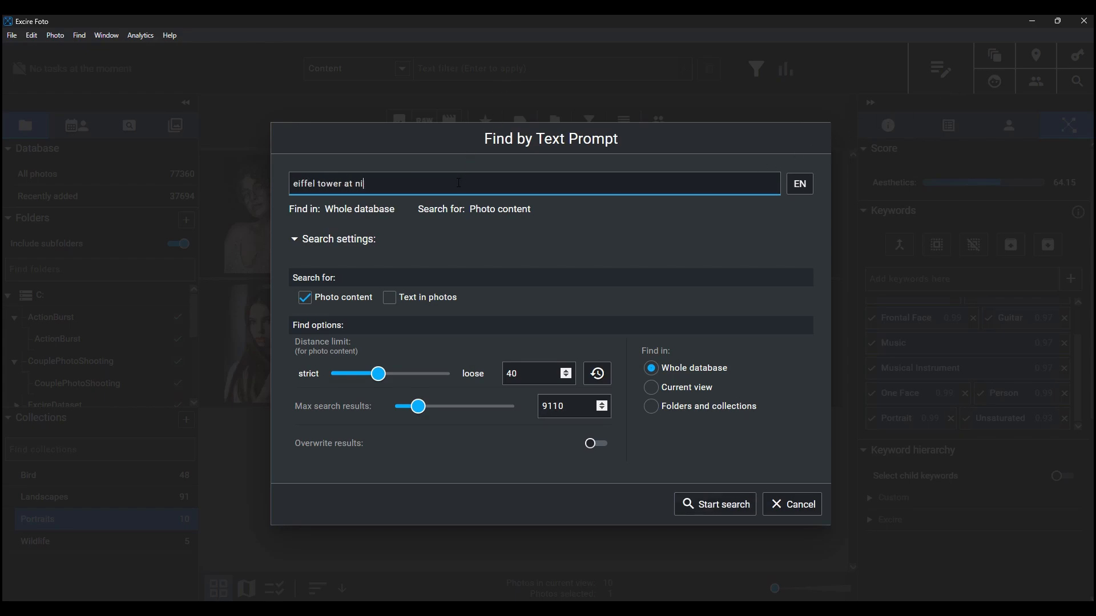
pyautogui.write('ght')
pyautogui.press('Return')
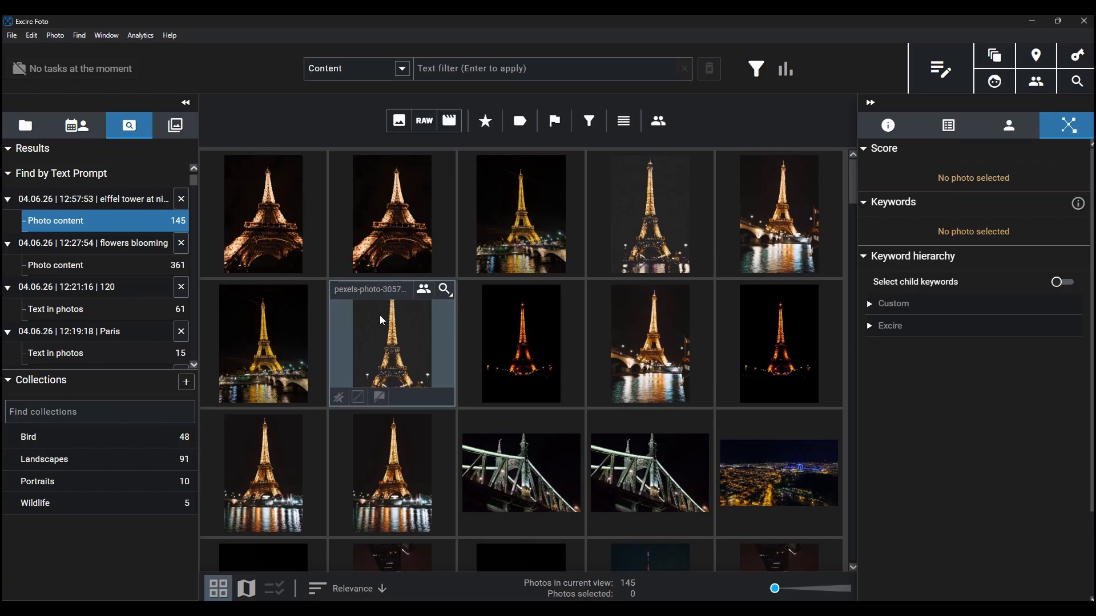
# - Find photos by the prompt "120", searching only text in photos, and open the photo of the two runners
pyautogui.click(947, 83)
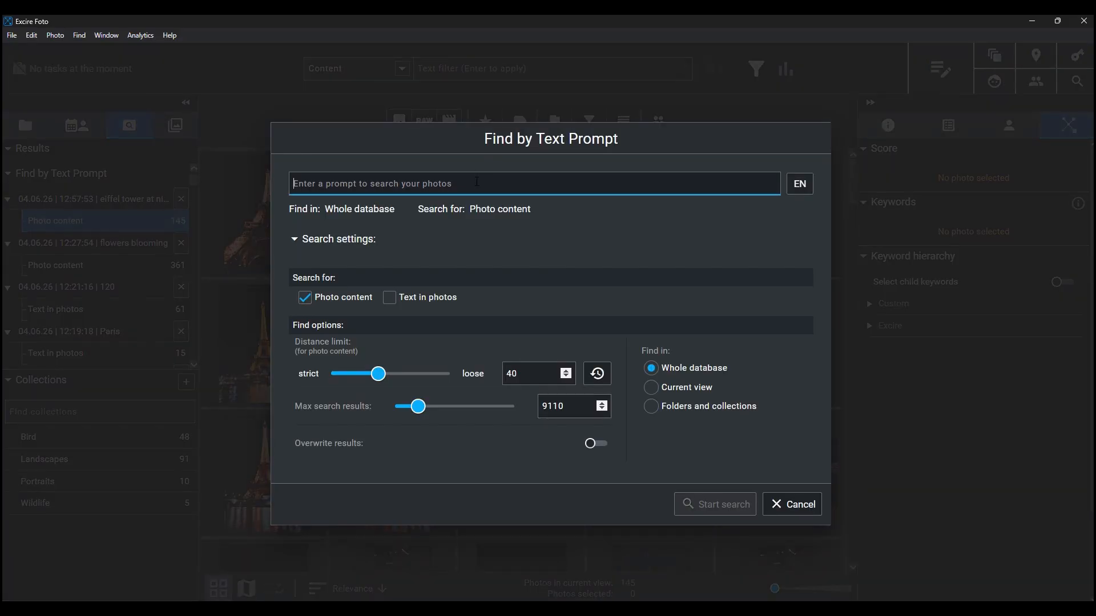
pyautogui.write('120')
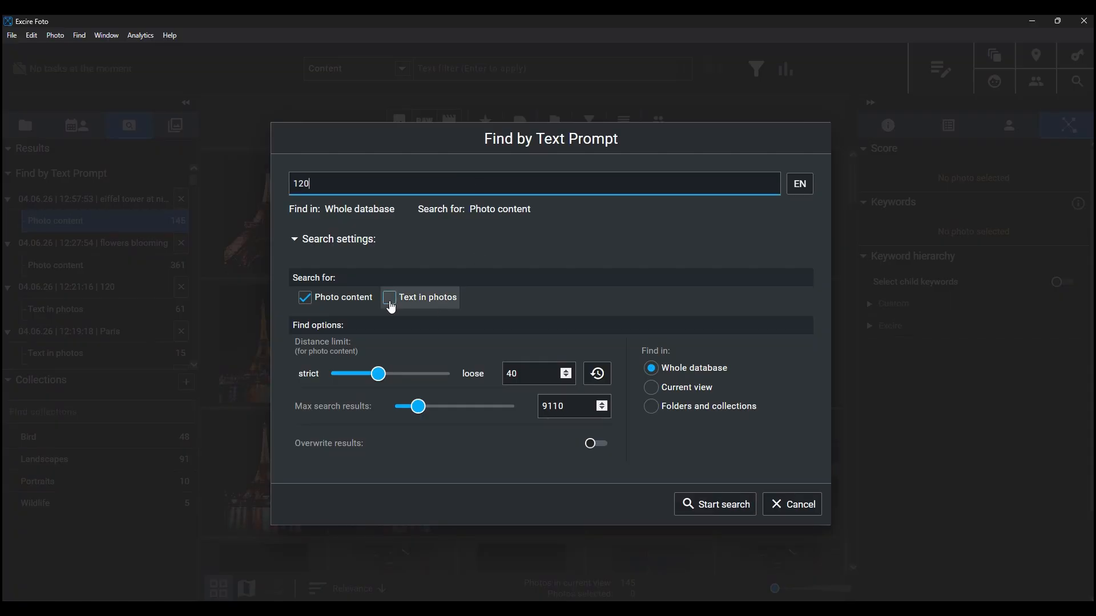
pyautogui.click(390, 307)
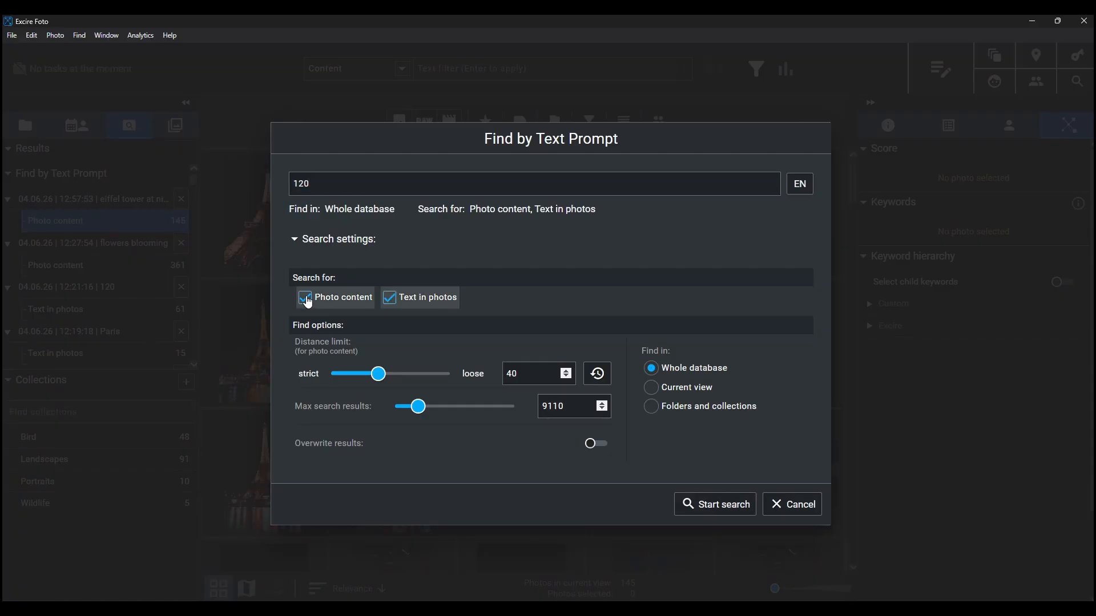
pyautogui.click(307, 302)
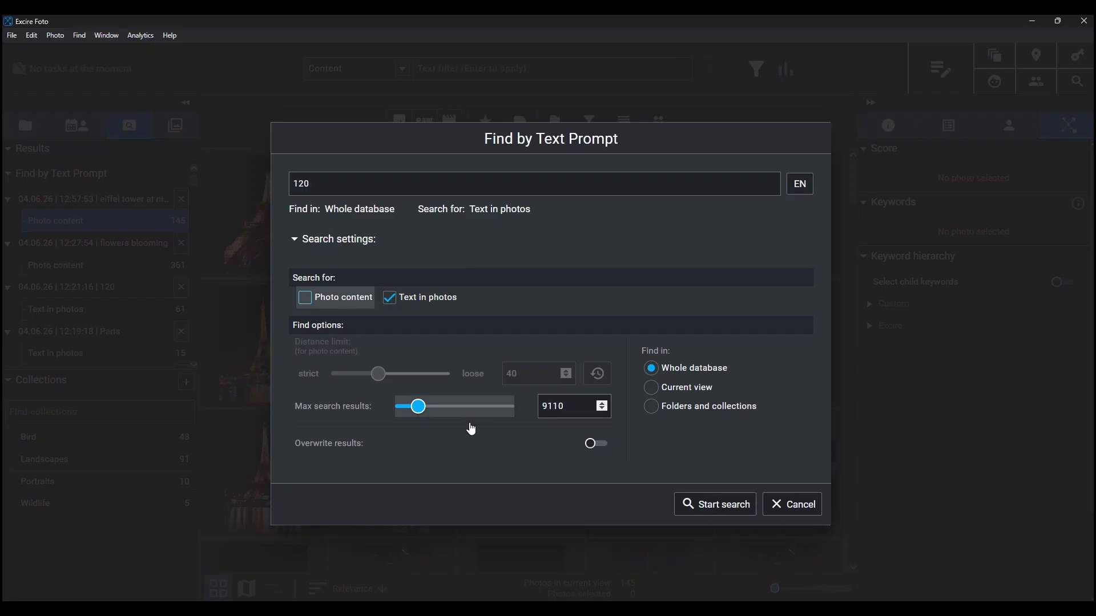
pyautogui.click(713, 501)
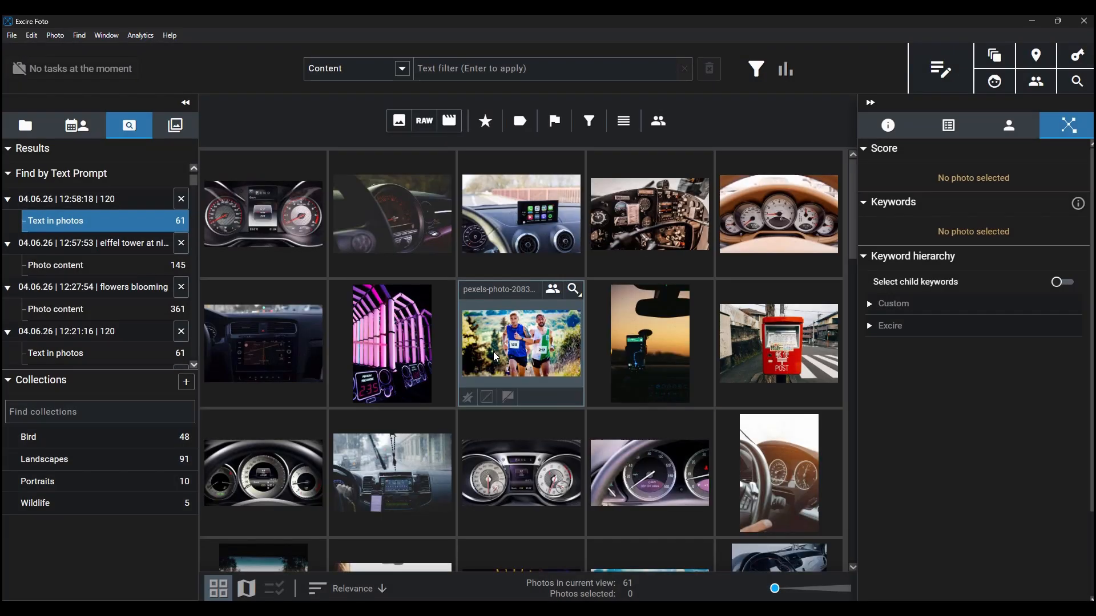
pyautogui.doubleClick(493, 352)
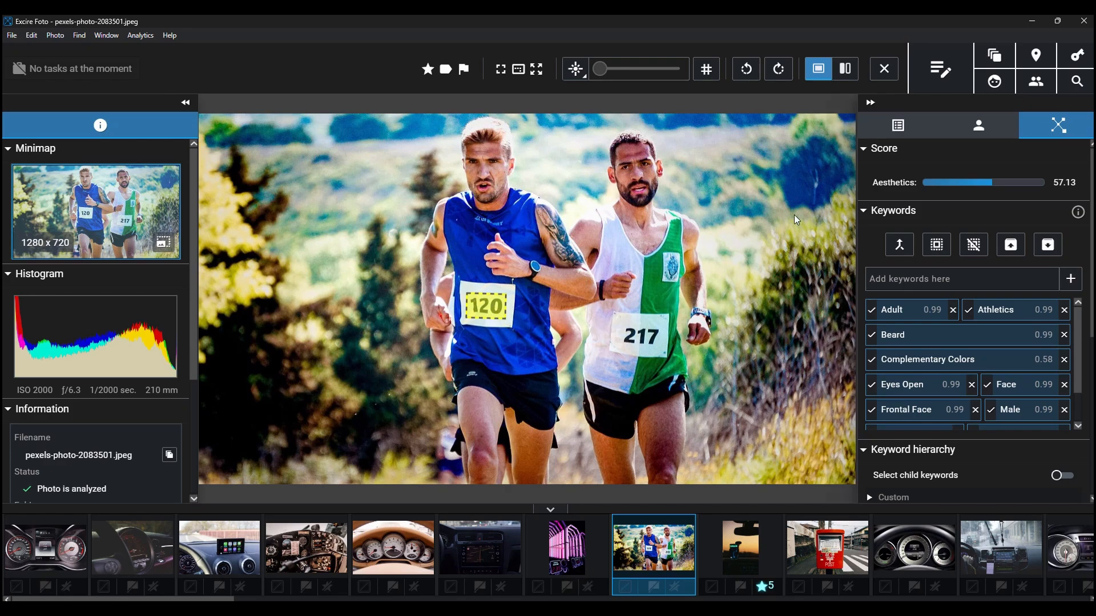
# - Find photos in the whole database that have the keyword Fire and the dominant color red
pyautogui.click(1070, 62)
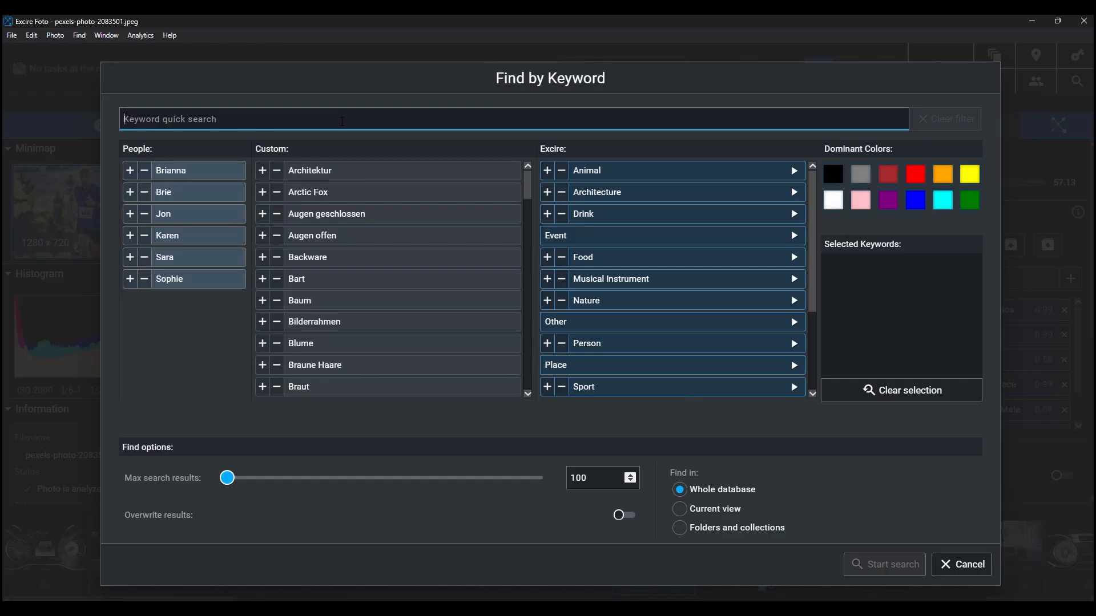
pyautogui.write('fire')
pyautogui.click(132, 172)
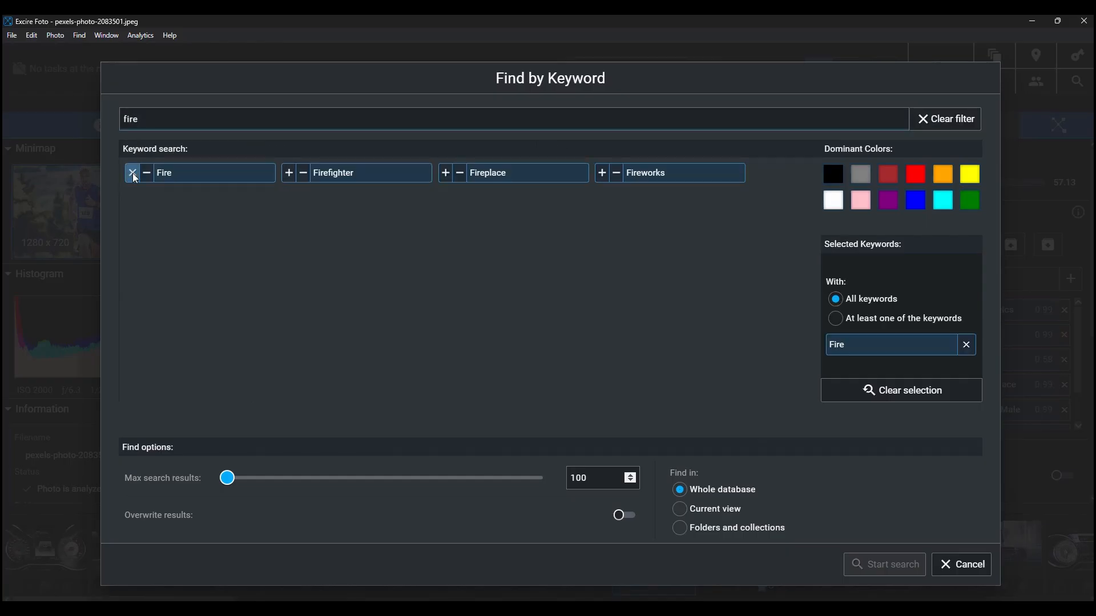
pyautogui.click(916, 175)
pyautogui.click(909, 562)
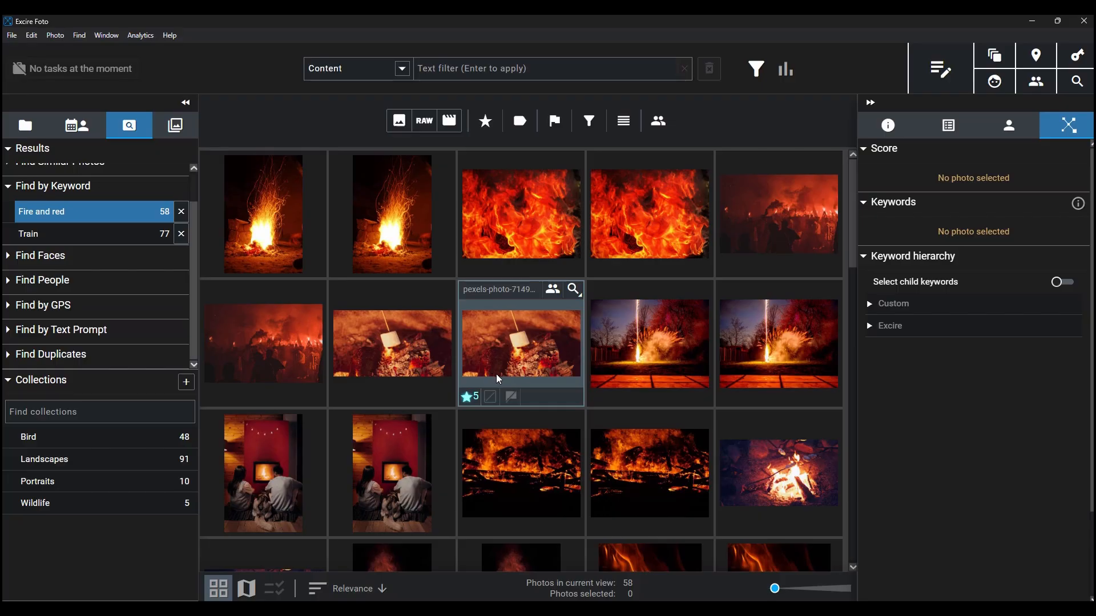
# - Find photos in the whole database that contain two adult faces
pyautogui.click(993, 86)
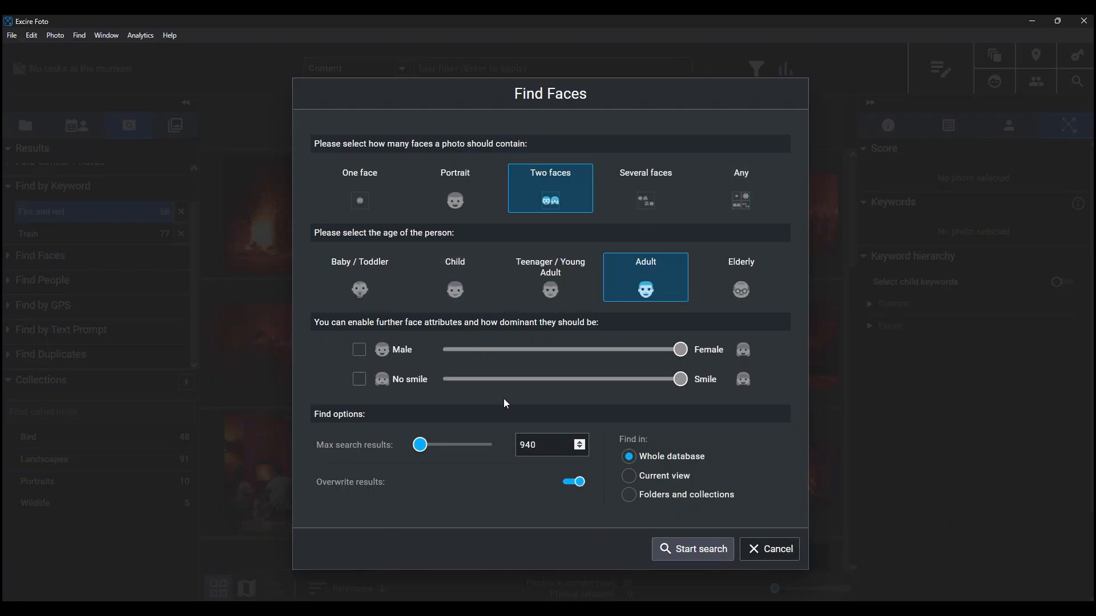
pyautogui.click(685, 554)
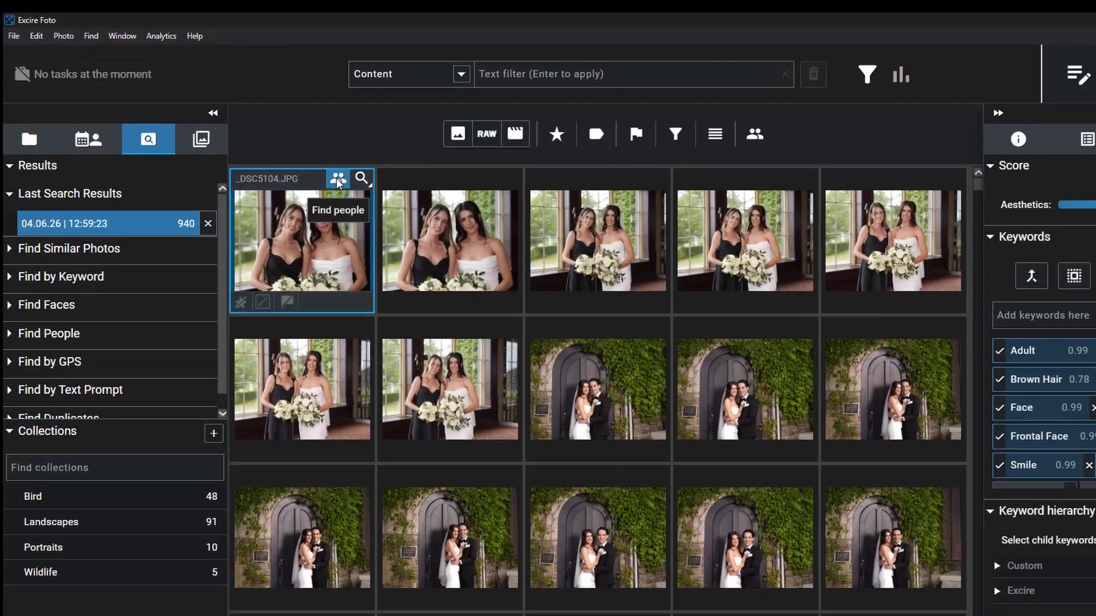
# - Find people from the first wedding photo, using the face of the bride in the white dress as reference
pyautogui.click(447, 227)
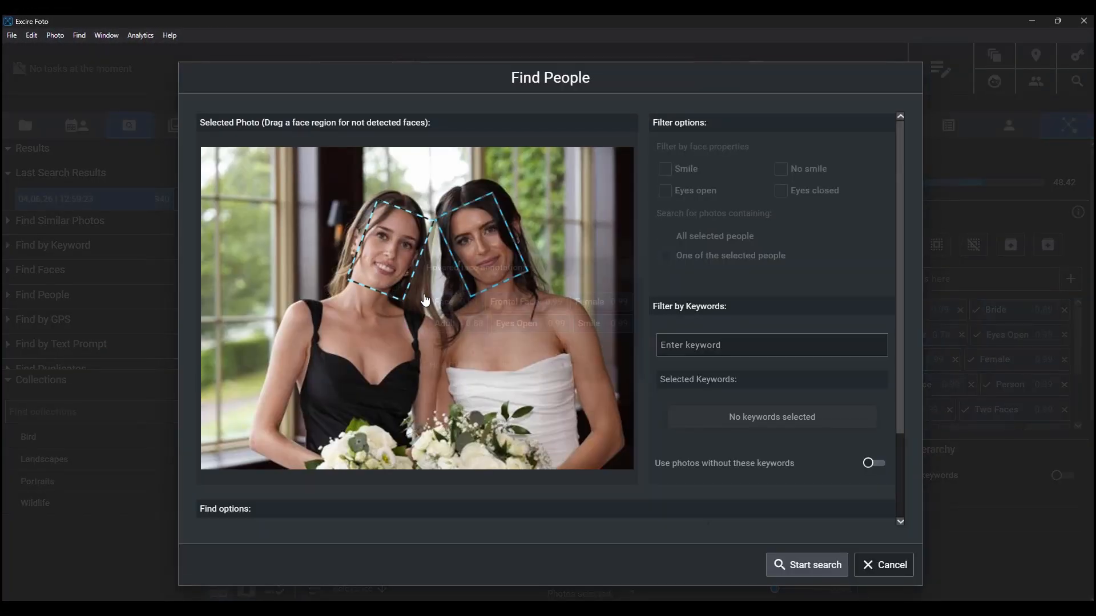
pyautogui.moveTo(382, 254)
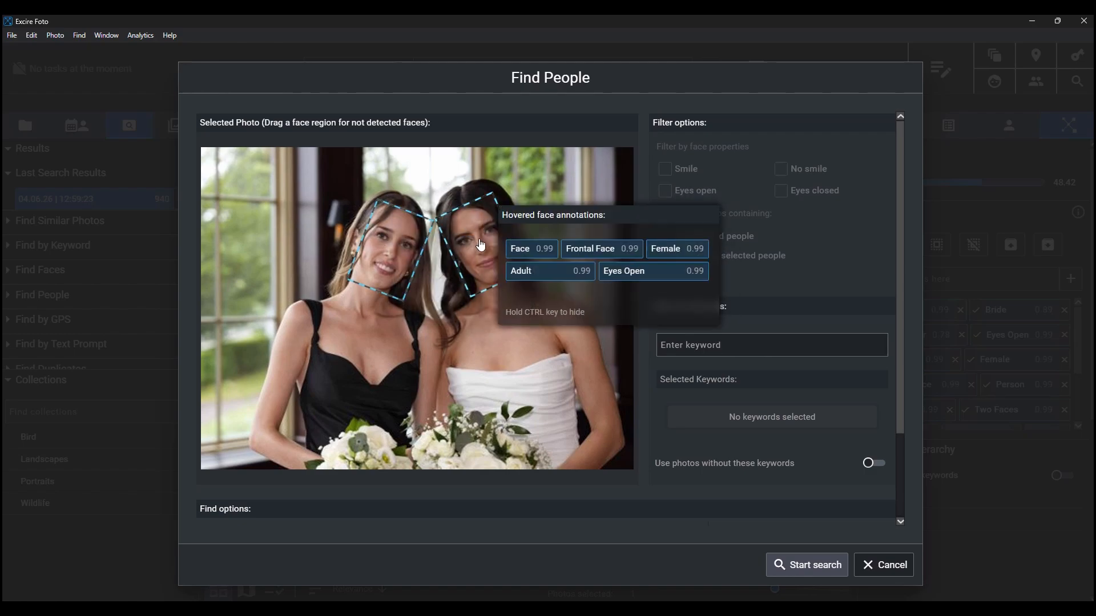
pyautogui.click(481, 245)
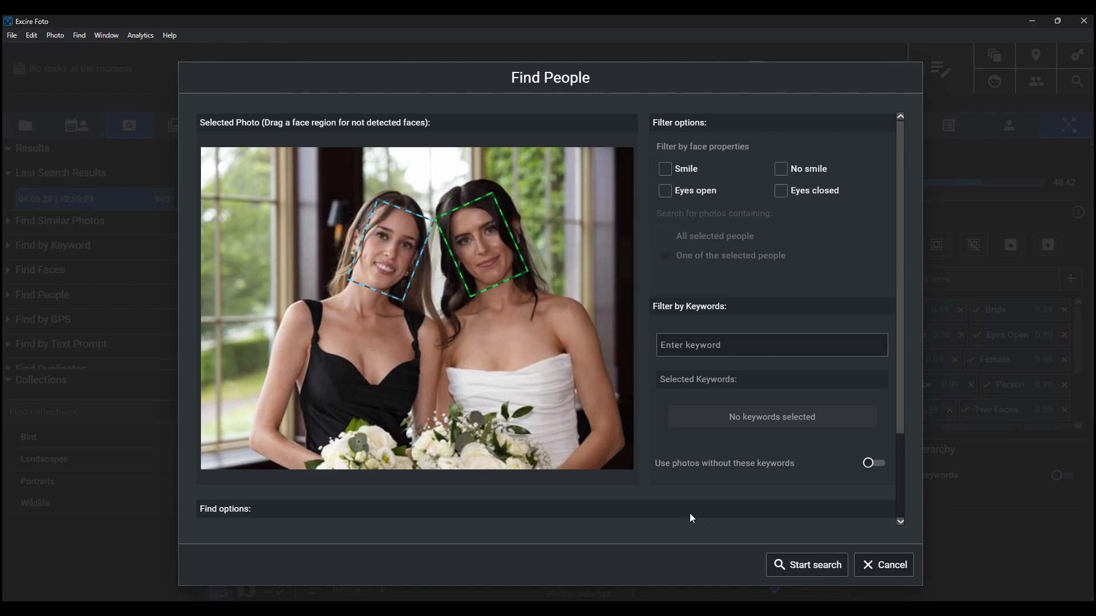
pyautogui.click(789, 564)
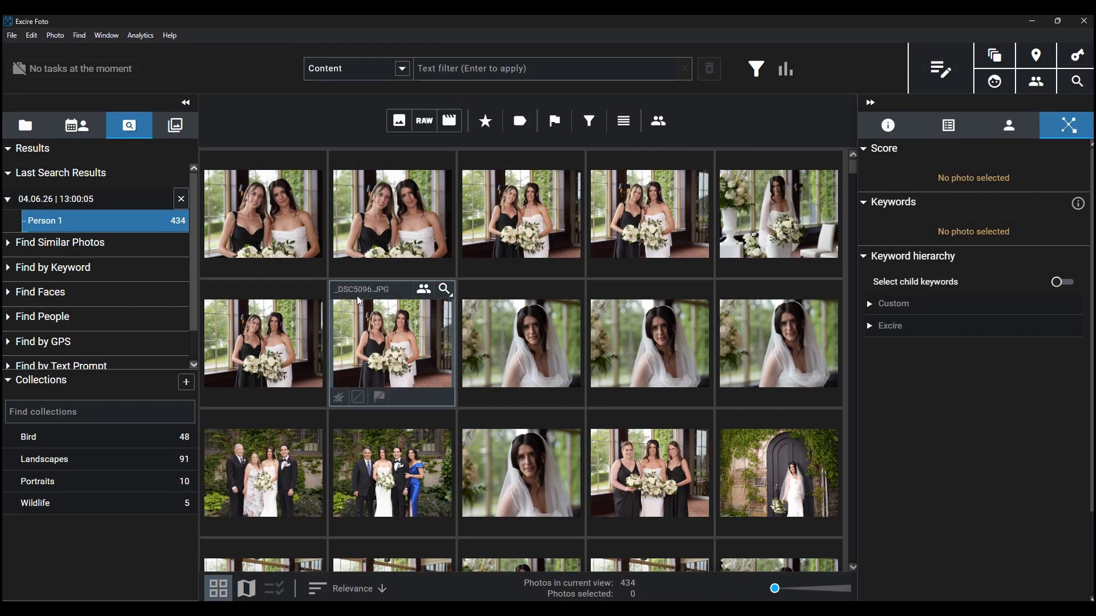
# - Show the detected faces of the first result photo and open the name entry for the bride's face
pyautogui.click(298, 233)
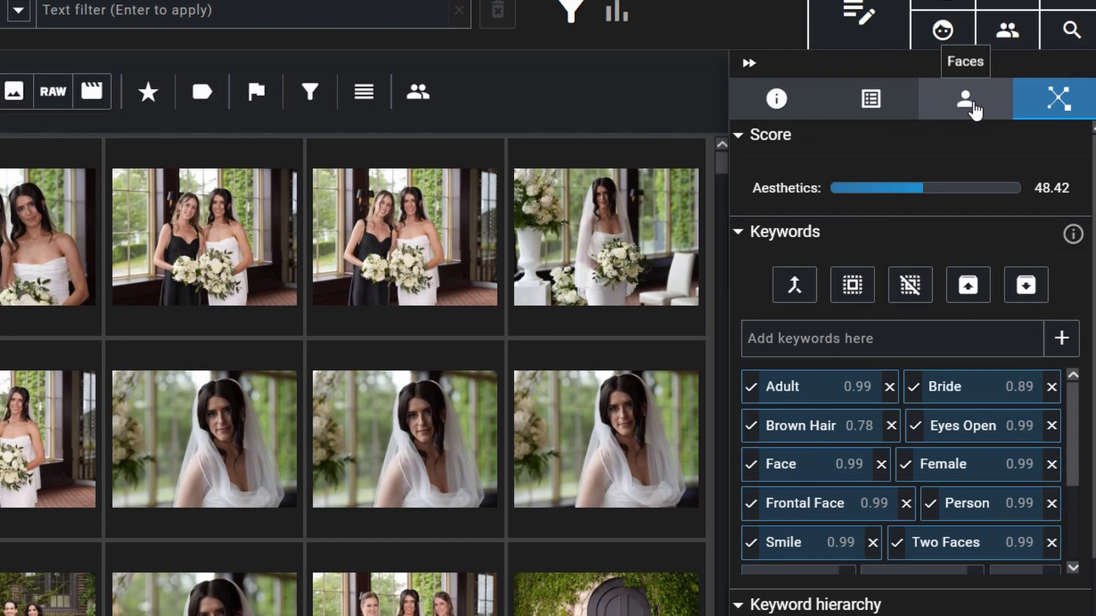
pyautogui.click(973, 106)
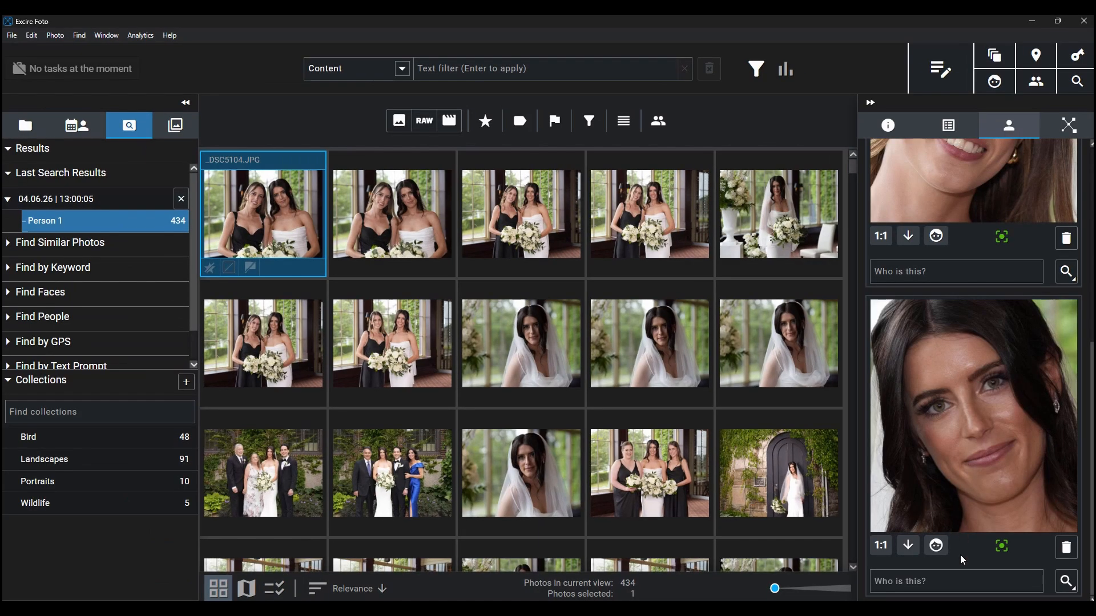
pyautogui.click(935, 577)
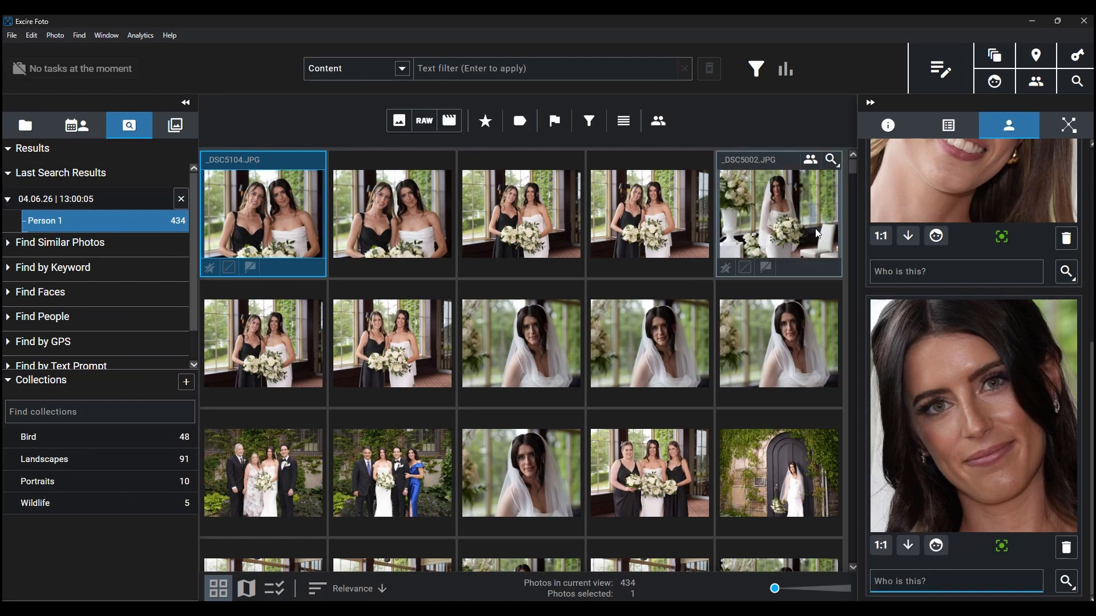
# - Start naming the bride's face with the letter B
pyautogui.write('B')
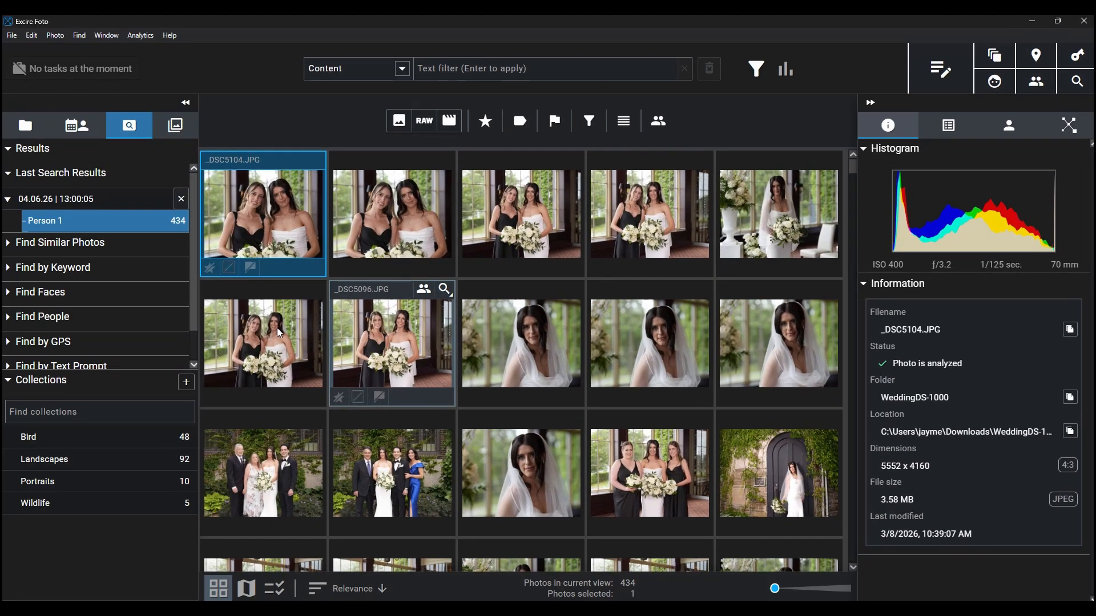
# - Find photos in the whole database with content similar to the purple water-droplet leaf photo in the Landscapes collection
pyautogui.click(78, 459)
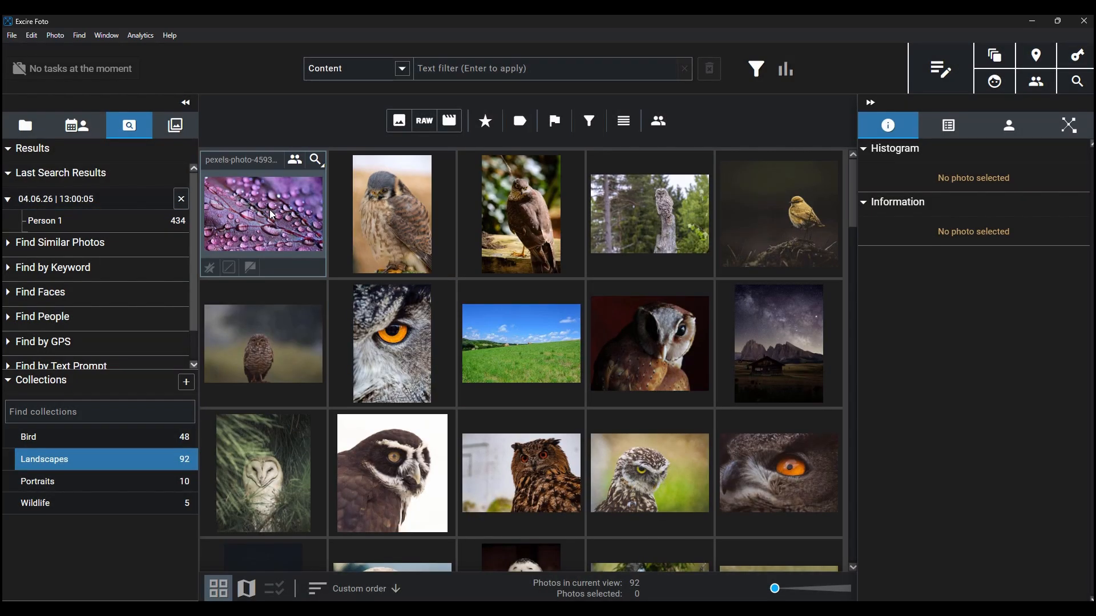
pyautogui.click(272, 215)
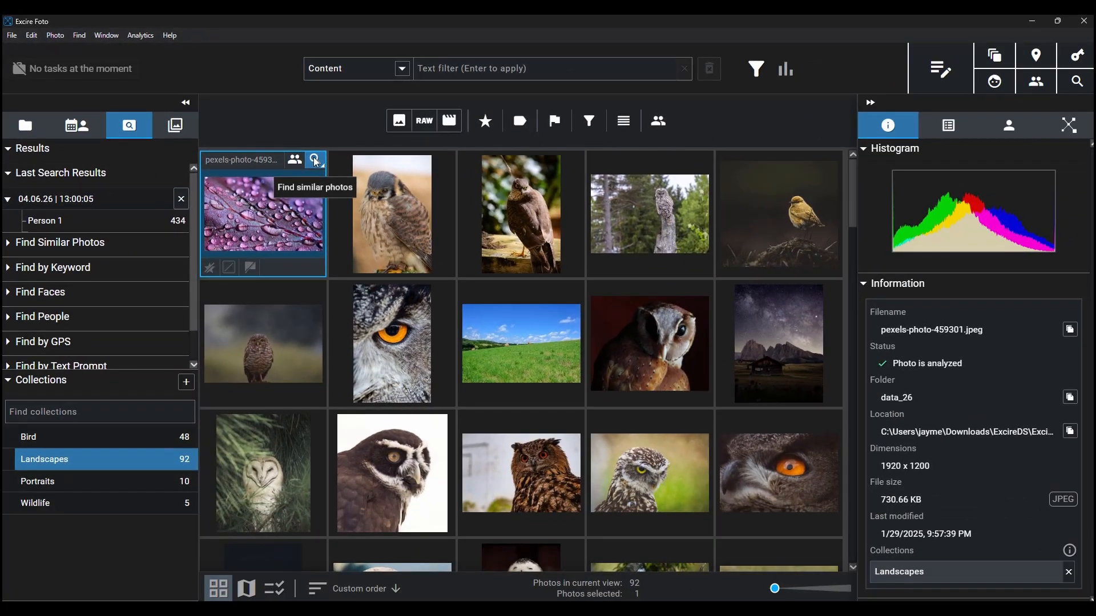
pyautogui.click(558, 264)
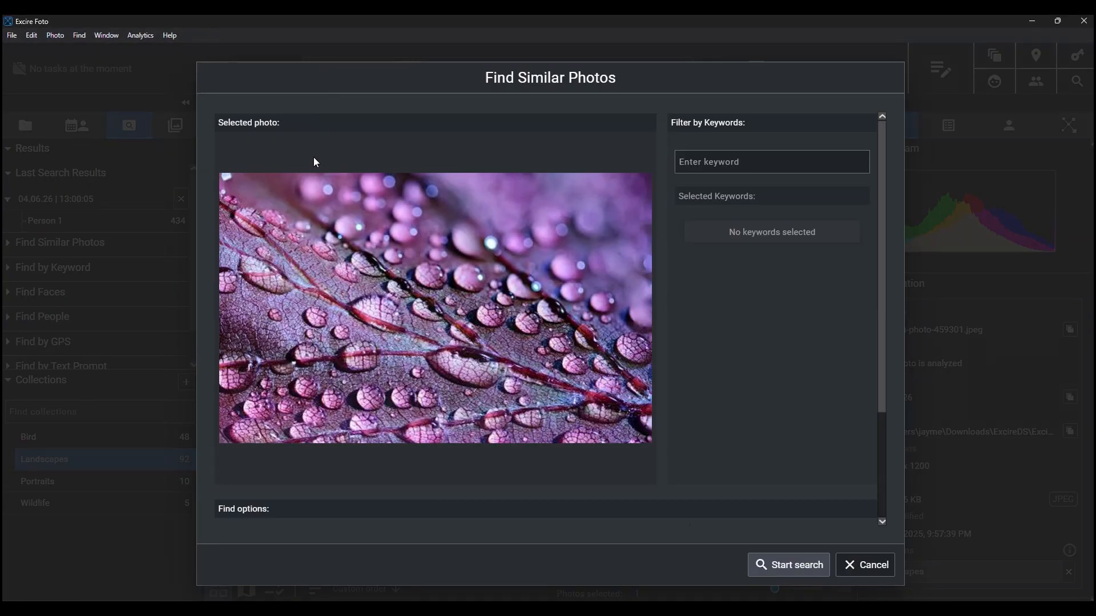
pyautogui.scroll(-3, 545, 361)
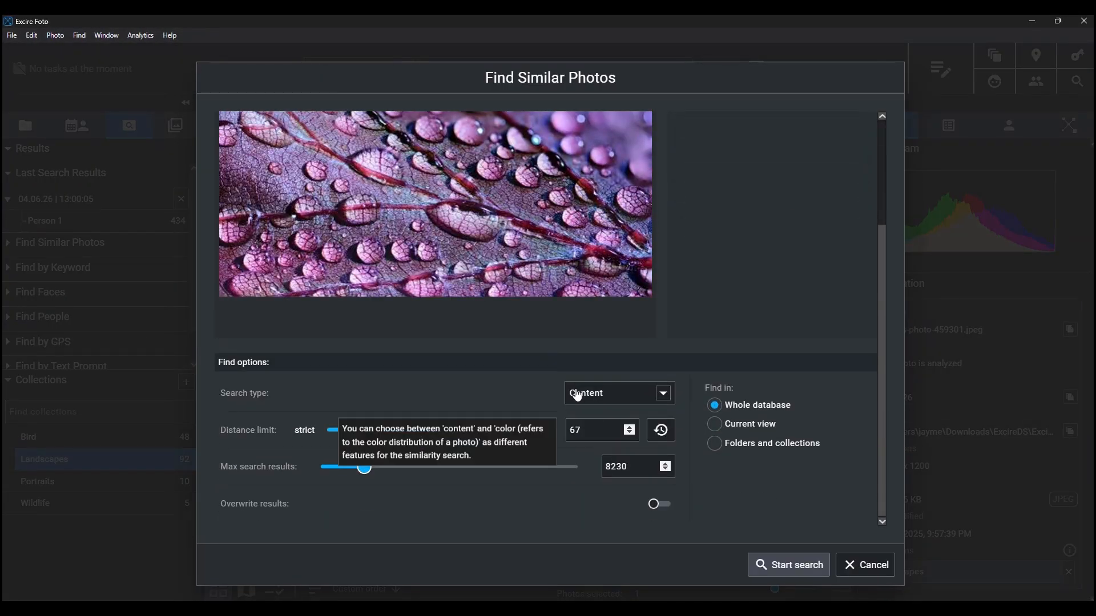
pyautogui.click(789, 575)
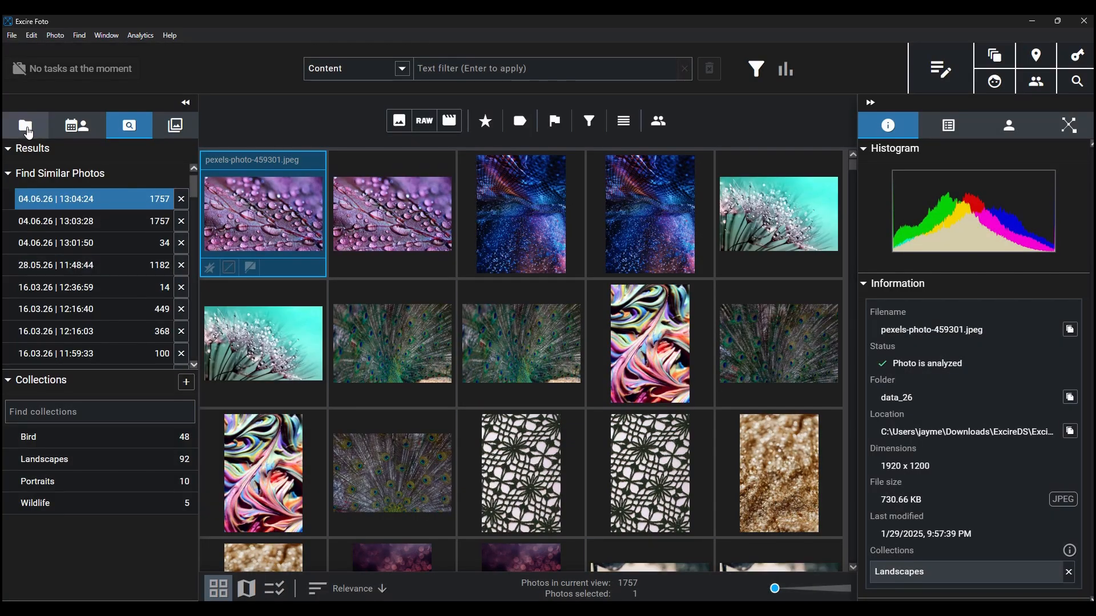
# - Filter all photos in the database by the content "landscape at sunset" and look through the results
pyautogui.click(27, 127)
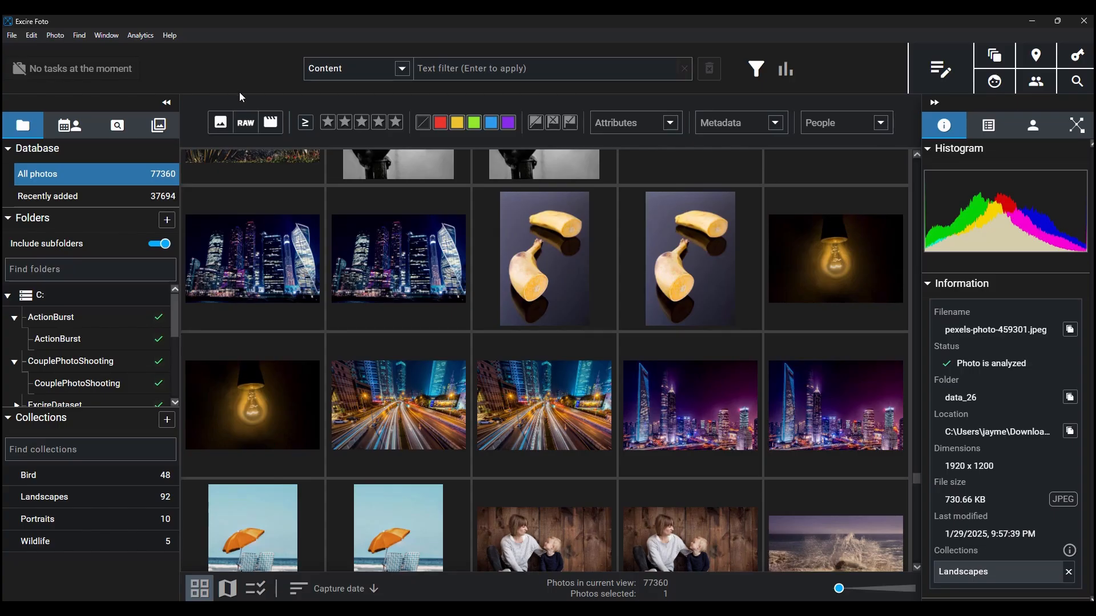
pyautogui.click(443, 68)
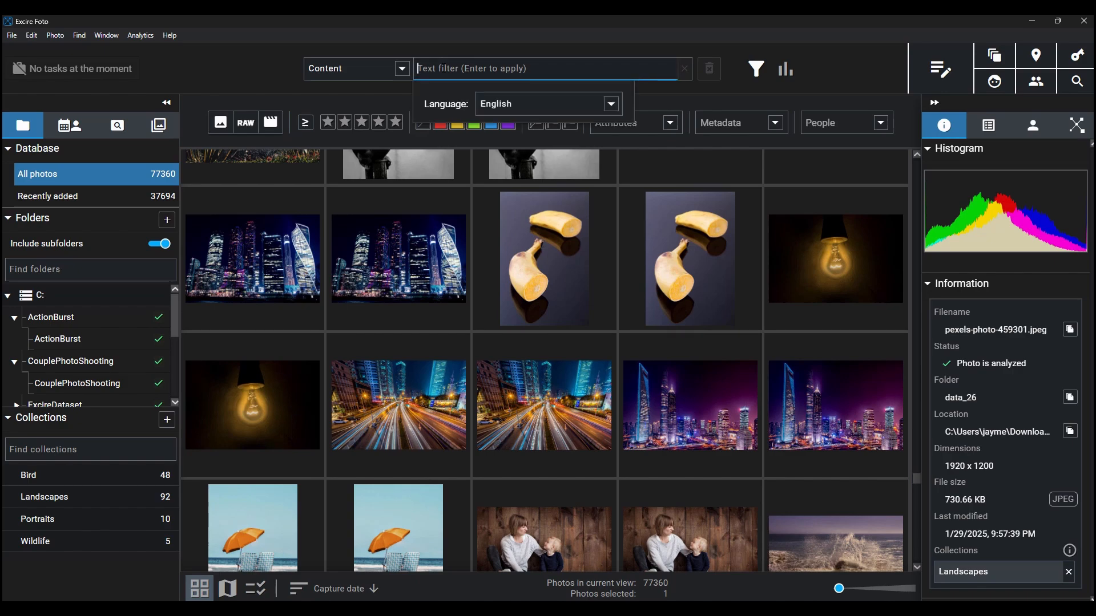
pyautogui.write('landscape at sunset')
pyautogui.press('Return')
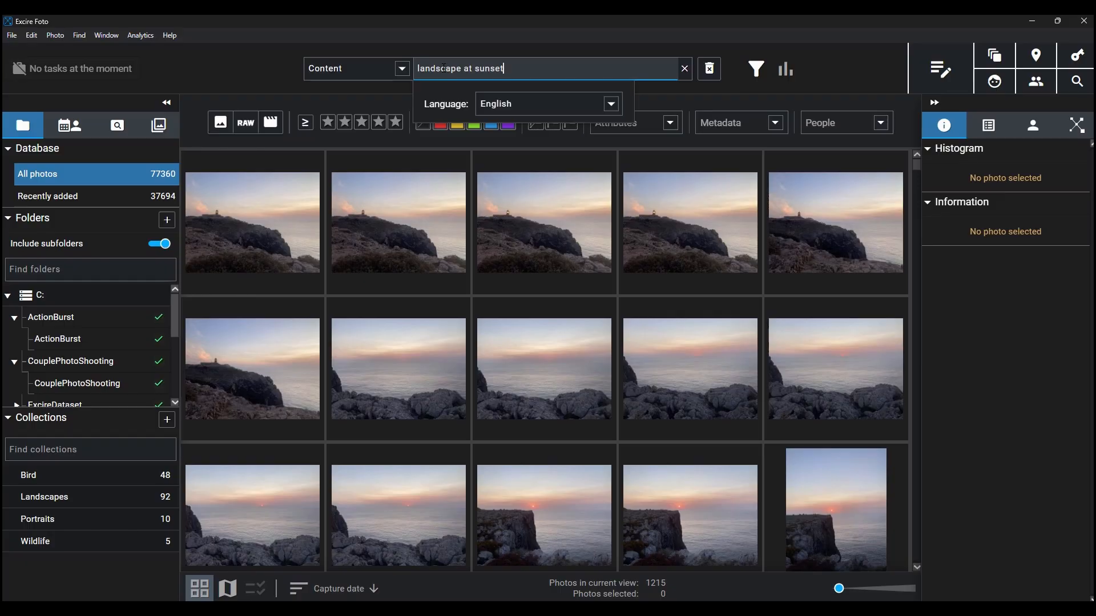
pyautogui.scroll(-5, 497, 237)
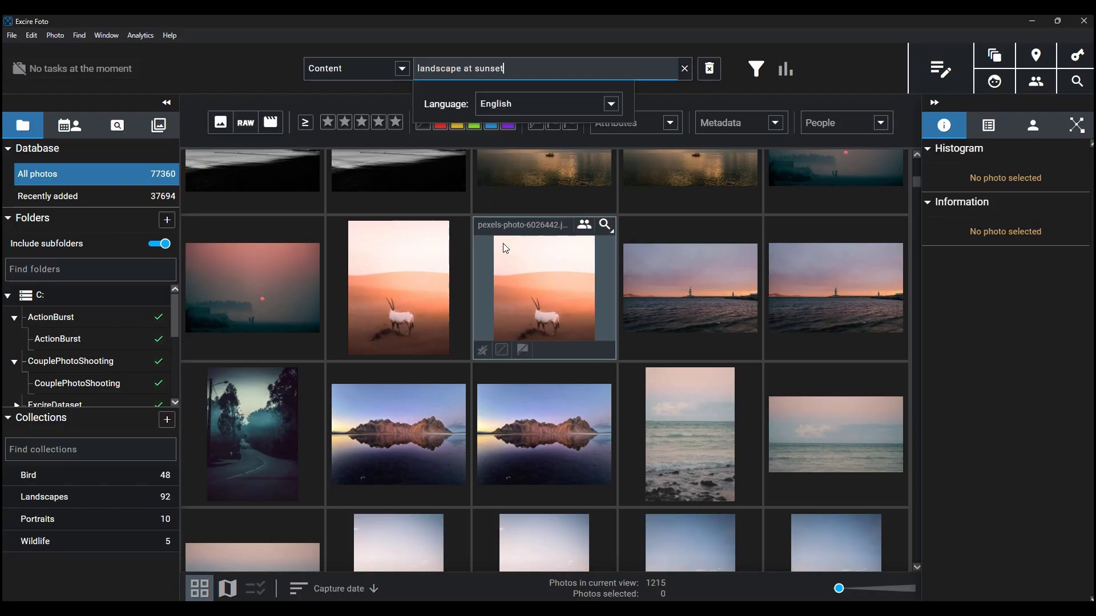
# - Switch the filter to text in photos and look for photos containing the word "happy"
pyautogui.click(402, 69)
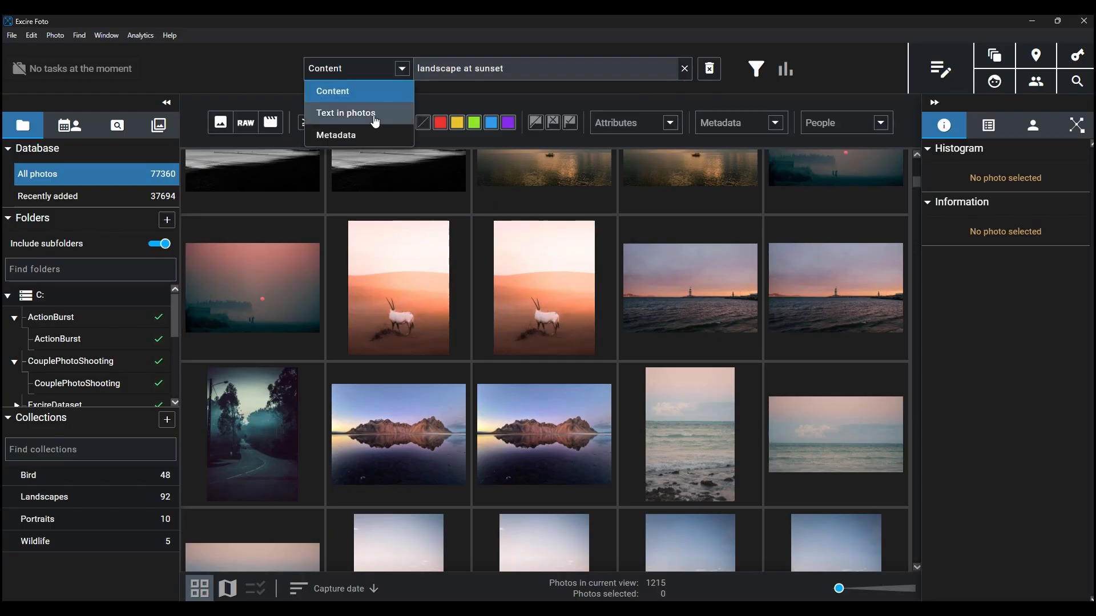
pyautogui.click(375, 118)
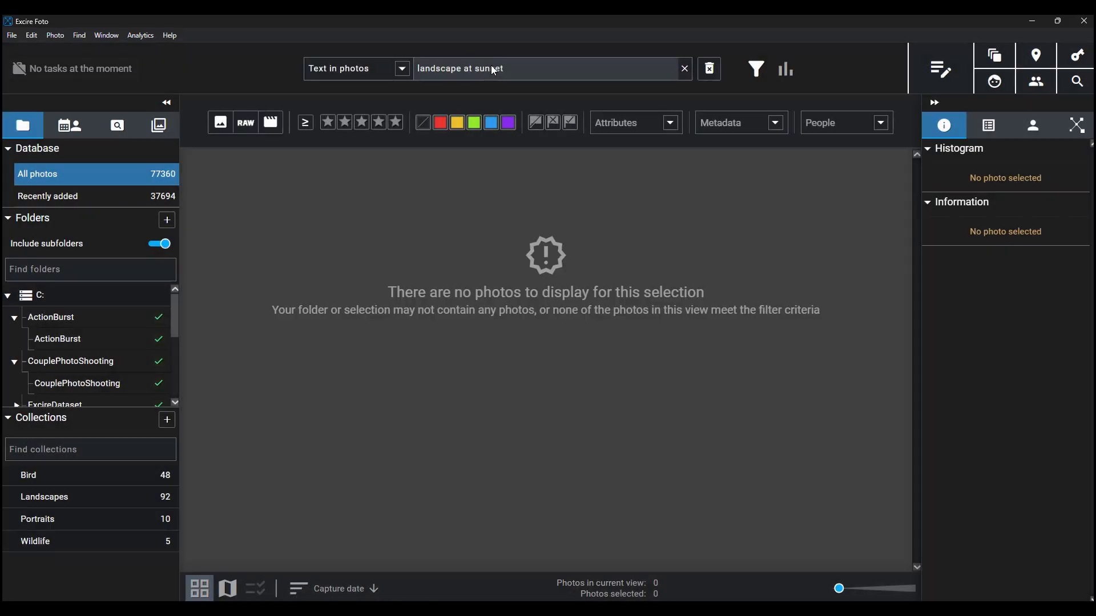
pyautogui.tripleClick(494, 68)
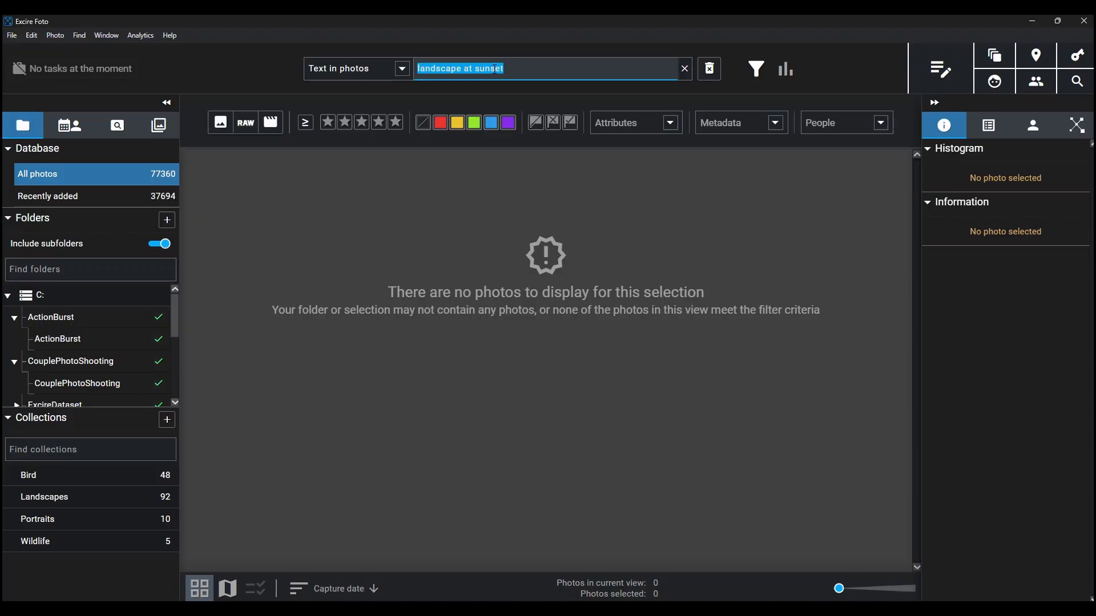
pyautogui.write('ha')
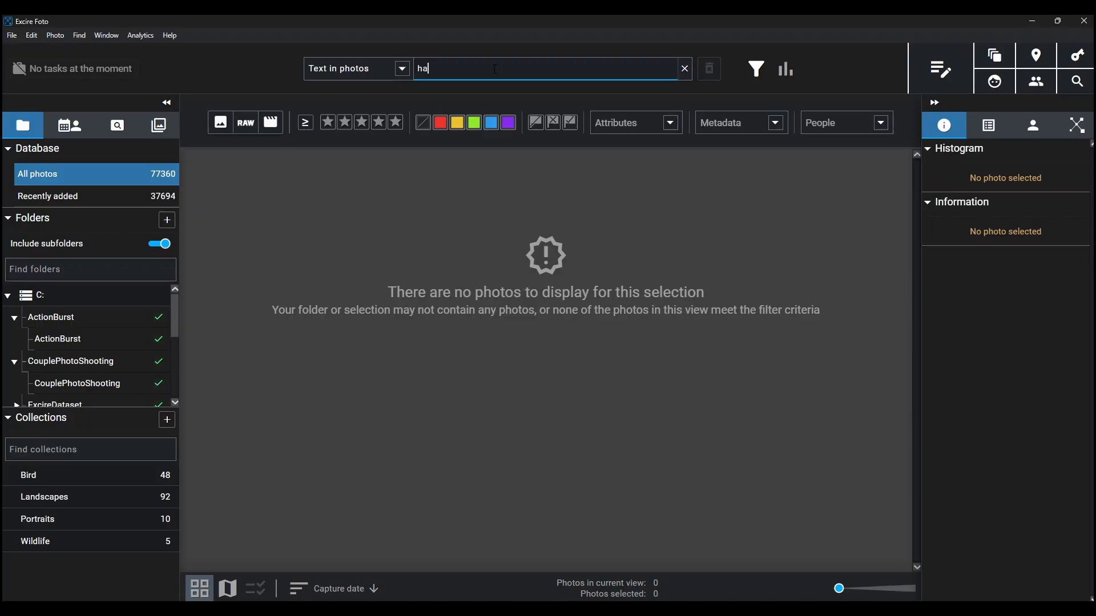
pyautogui.write('ppy')
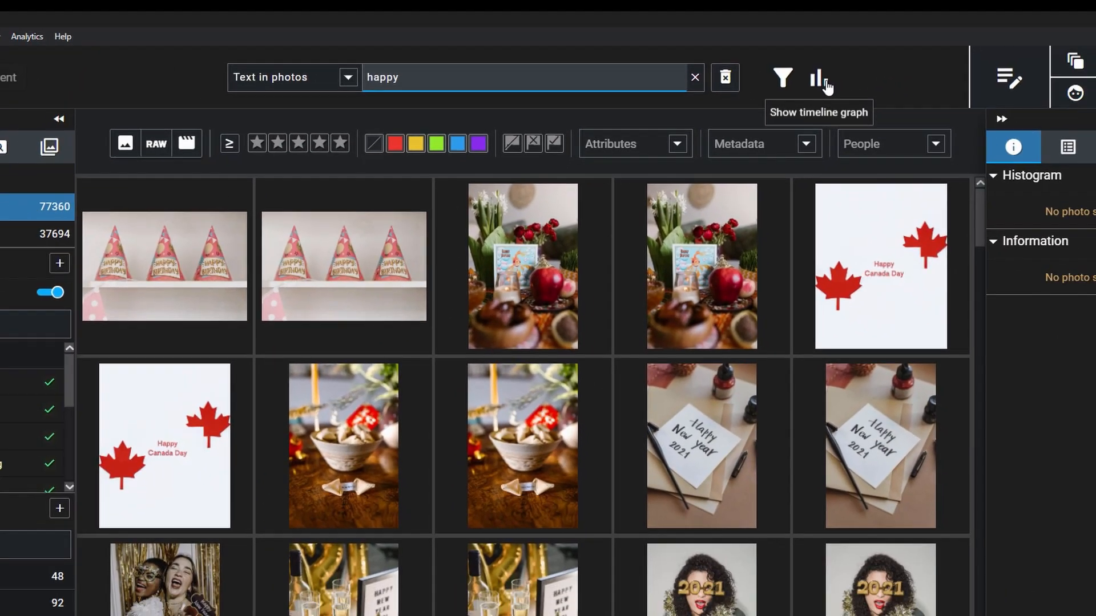
# - Limit the "happy" photos to January 2020 in the timeline graph, and clear all filters after viewing them
pyautogui.click(917, 109)
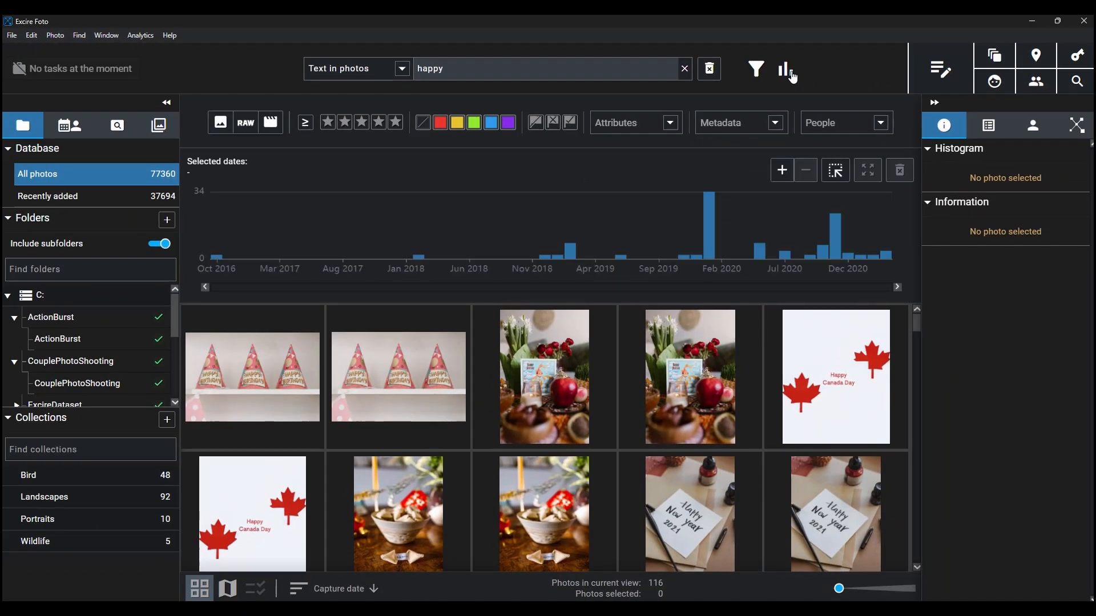
pyautogui.scroll(2, 720, 239)
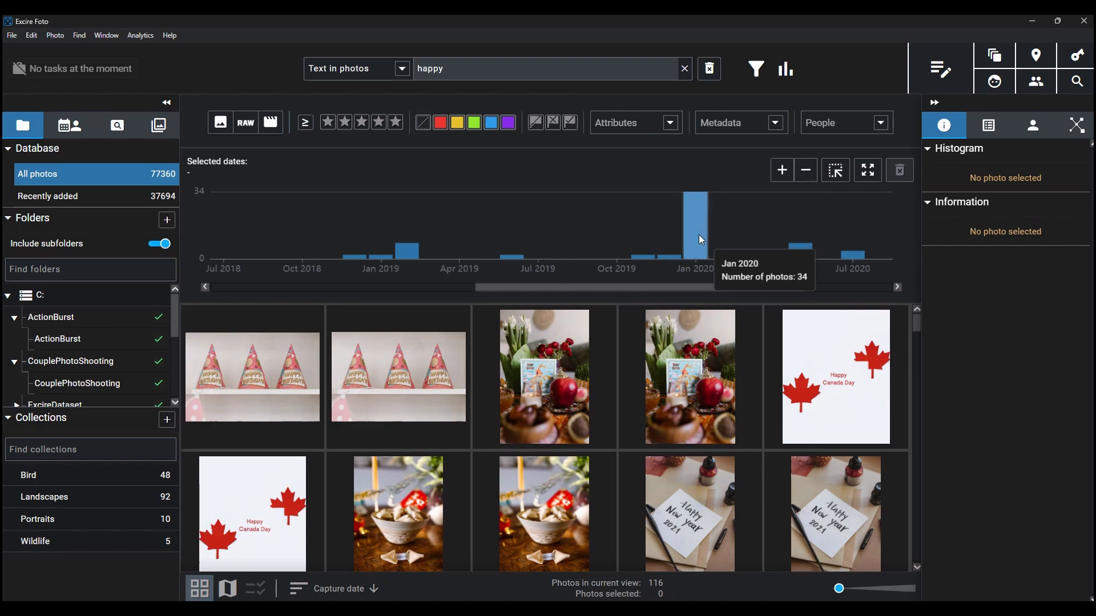
pyautogui.click(699, 234)
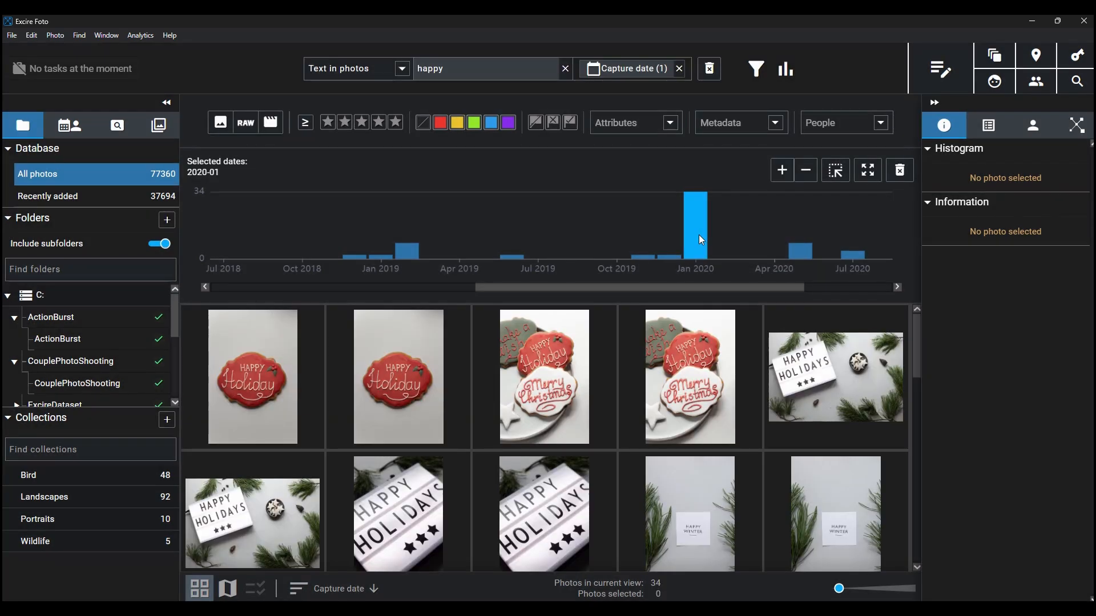
pyautogui.moveTo(697, 235)
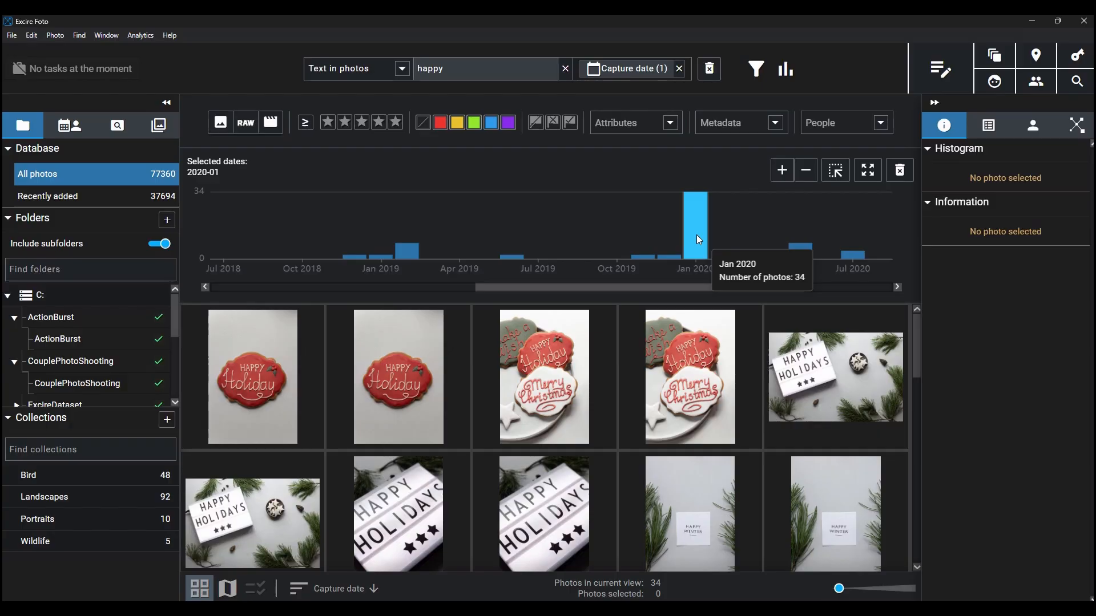
pyautogui.click(709, 69)
pyautogui.moveTo(546, 316)
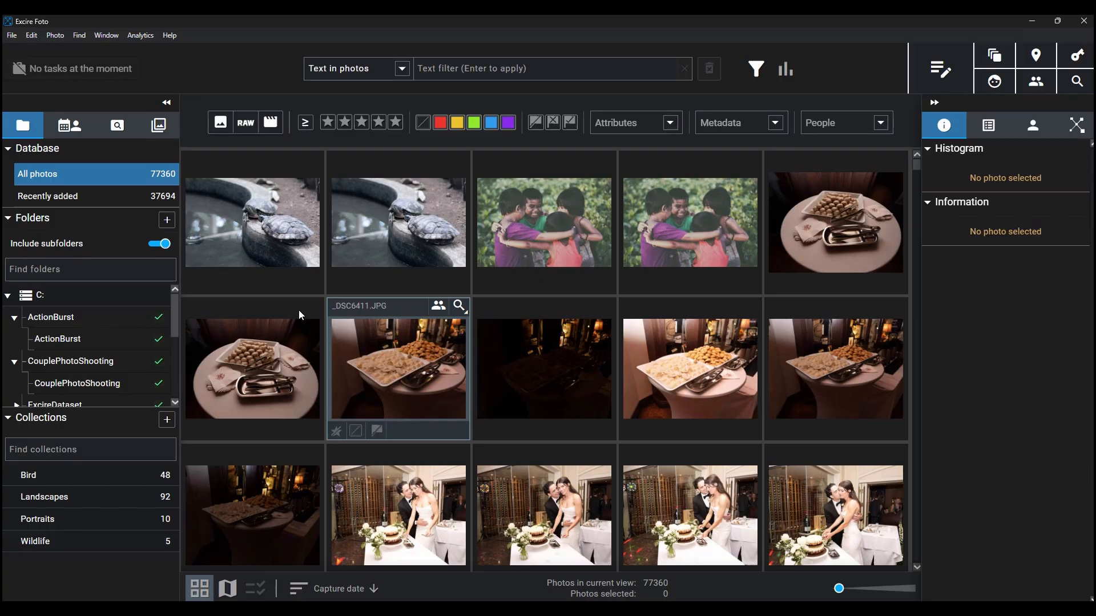
# - Begin a new culling project and open the culling profile settings on the New Example profile
pyautogui.click(158, 127)
pyautogui.click(166, 151)
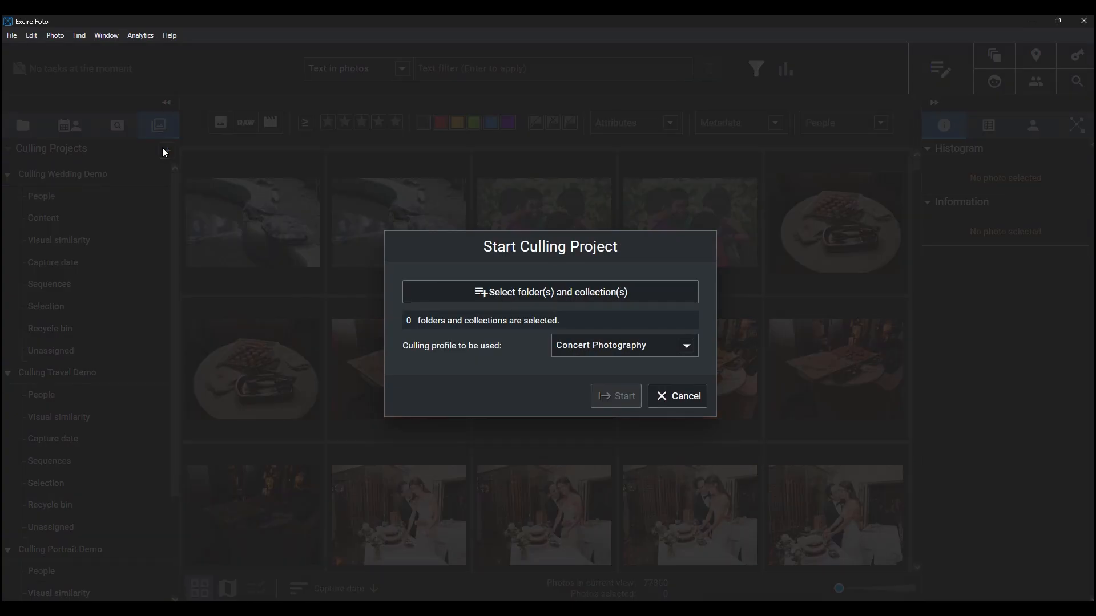
pyautogui.click(603, 353)
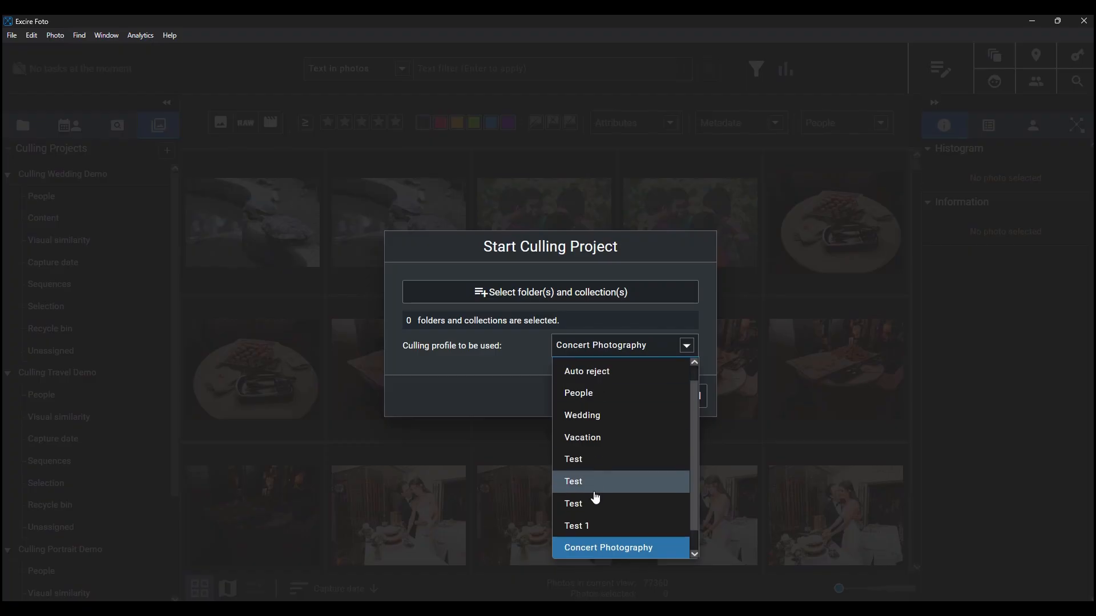
pyautogui.scroll(-1, 588, 531)
pyautogui.click(583, 549)
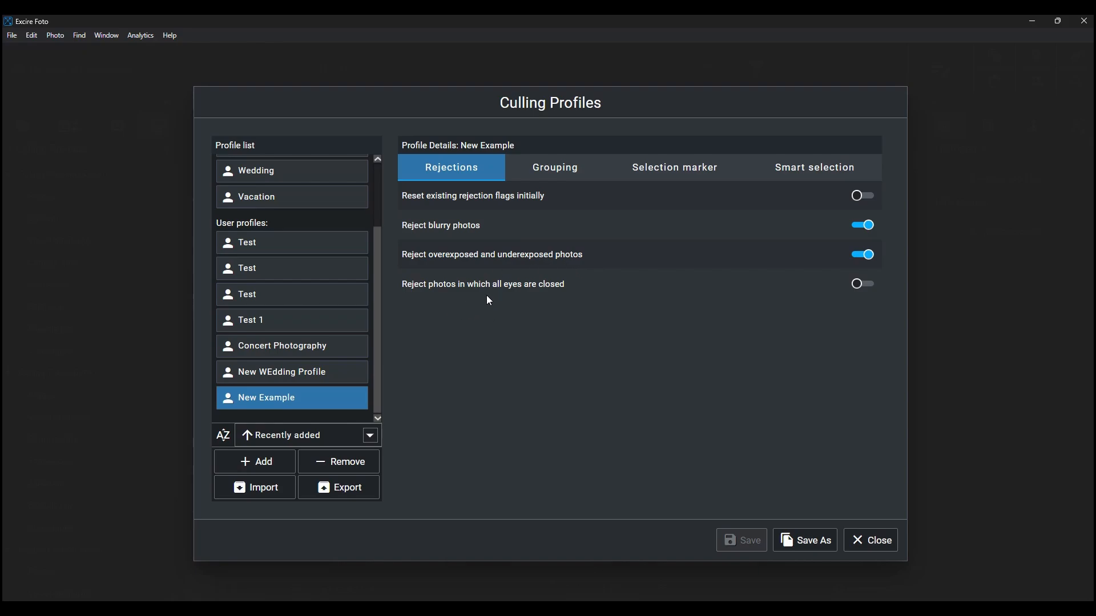
# - Review the grouping settings of the New Example culling profile and close the profile settings
pyautogui.click(527, 174)
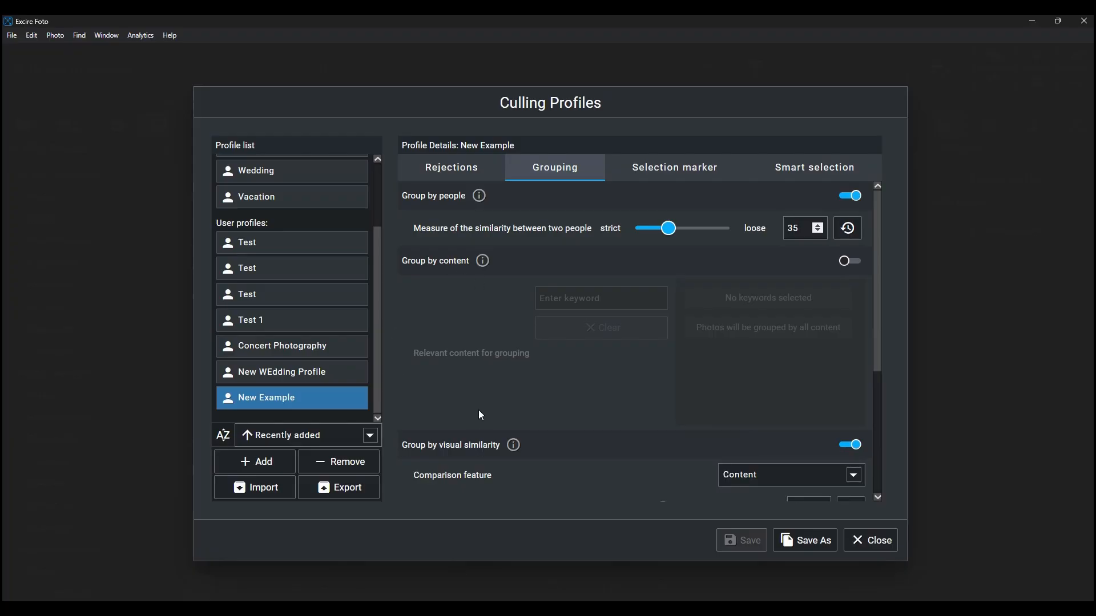
pyautogui.scroll(-1, 420, 365)
pyautogui.scroll(-3, 421, 366)
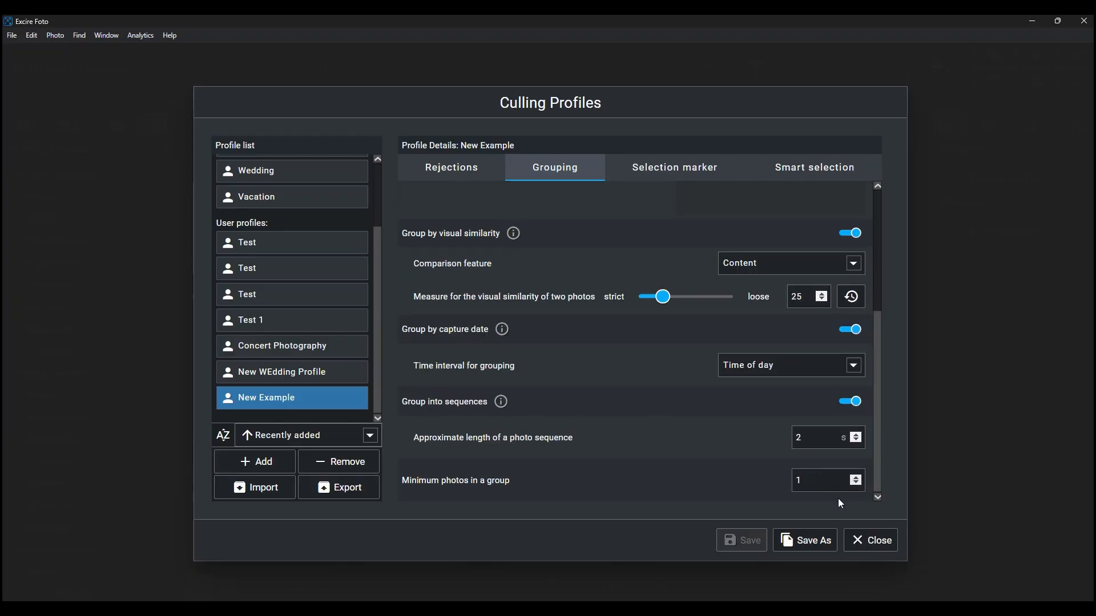
pyautogui.click(871, 540)
# - Show the Culling Wedding Demo project grouped by visual similarity and open the photos of Group 1
pyautogui.click(49, 177)
pyautogui.moveTo(49, 177)
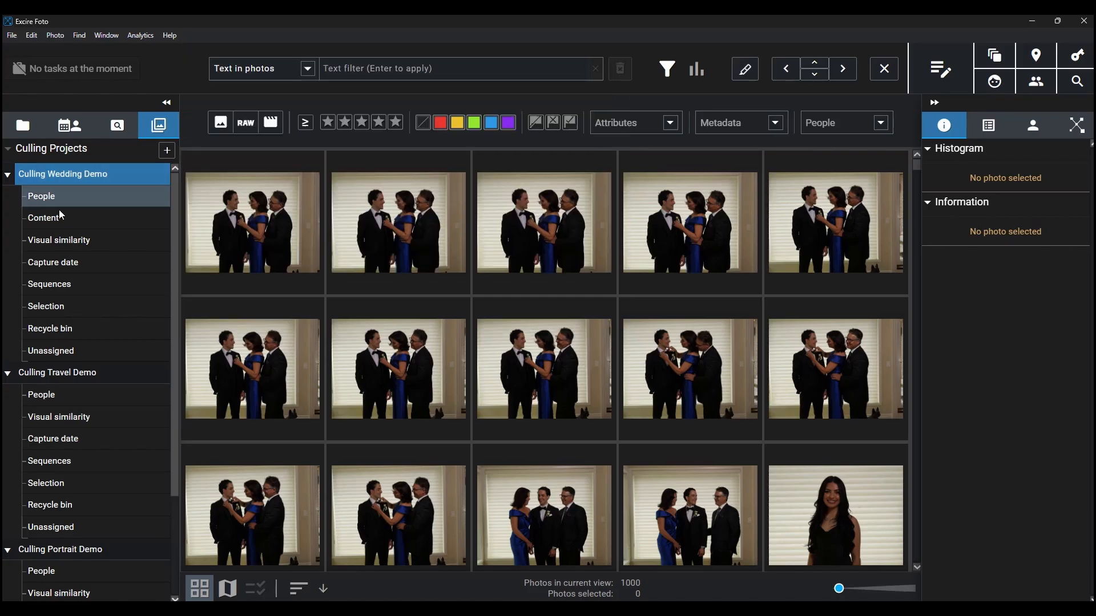
pyautogui.click(60, 240)
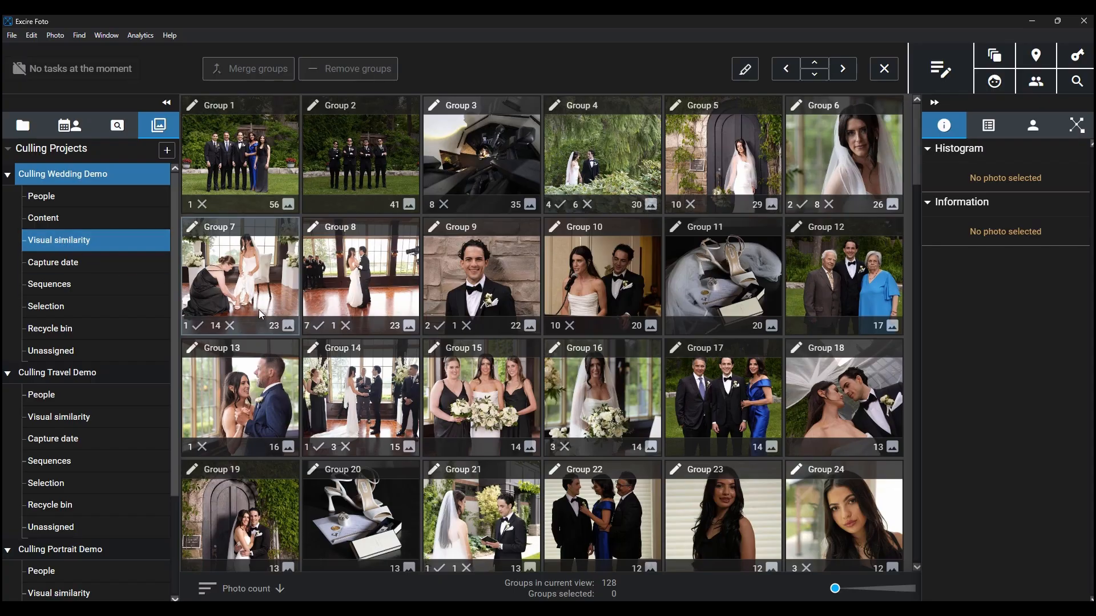
pyautogui.doubleClick(242, 181)
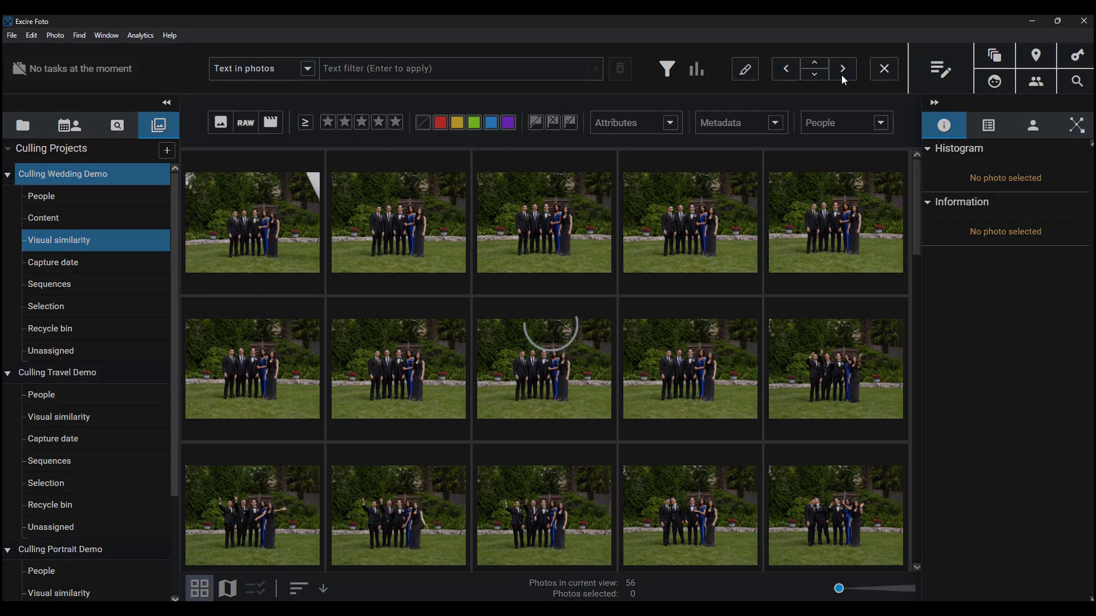
# - Browse forward through the visual similarity groups to the photos of the bride at the dark arched door
pyautogui.click(842, 70)
pyautogui.click(842, 70)
pyautogui.click(842, 70)
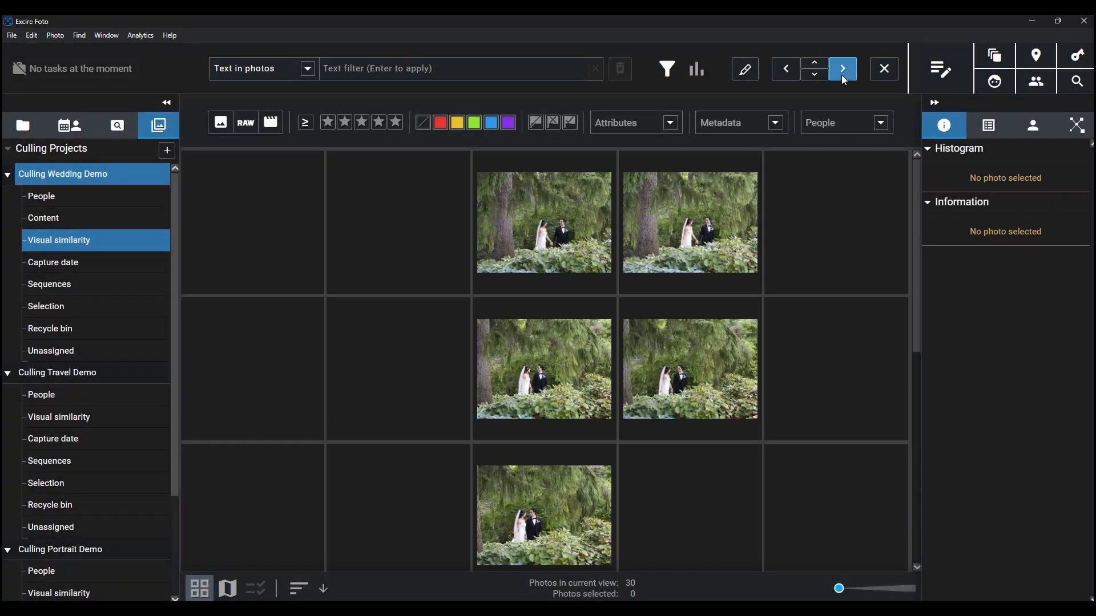
pyautogui.click(843, 70)
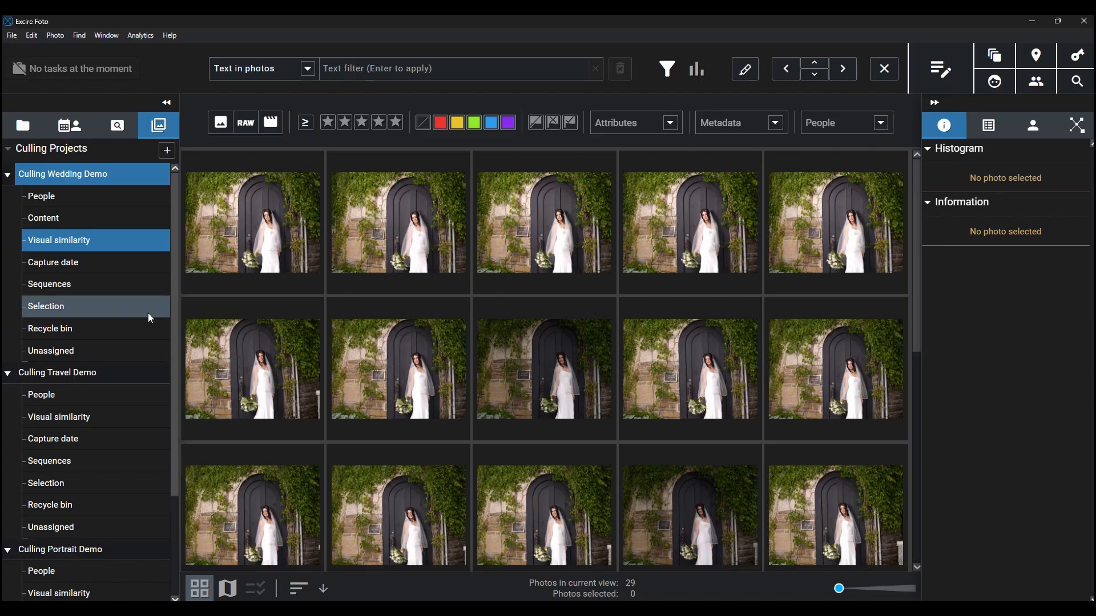
# - Review the Smart Selection options for Culling Wedding Demo with Visual similarity as the relevant grouping, and close them without starting
pyautogui.rightClick(121, 175)
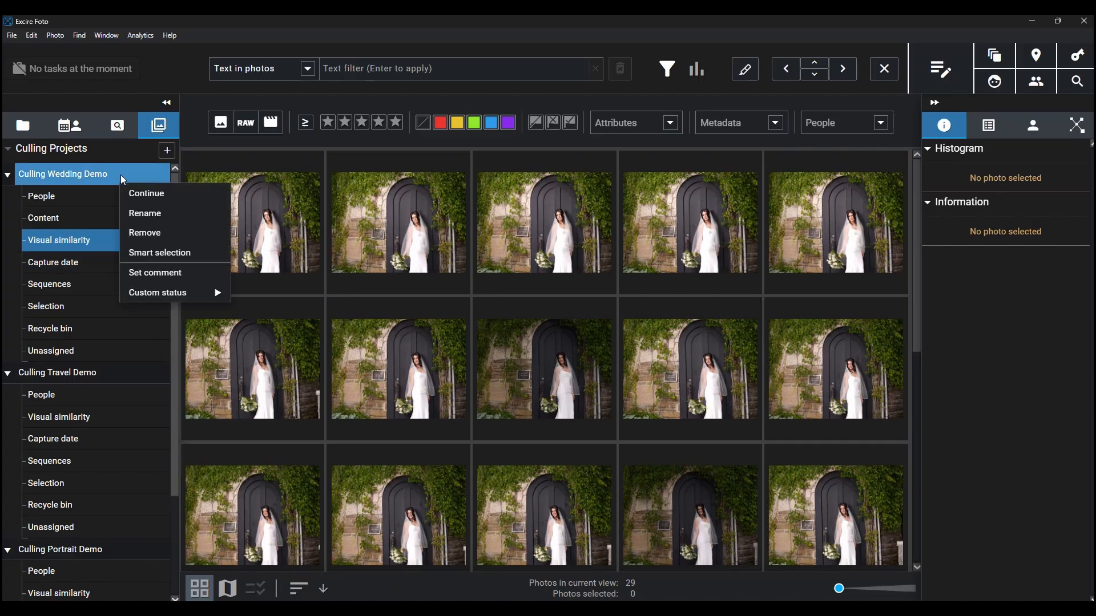
pyautogui.click(140, 254)
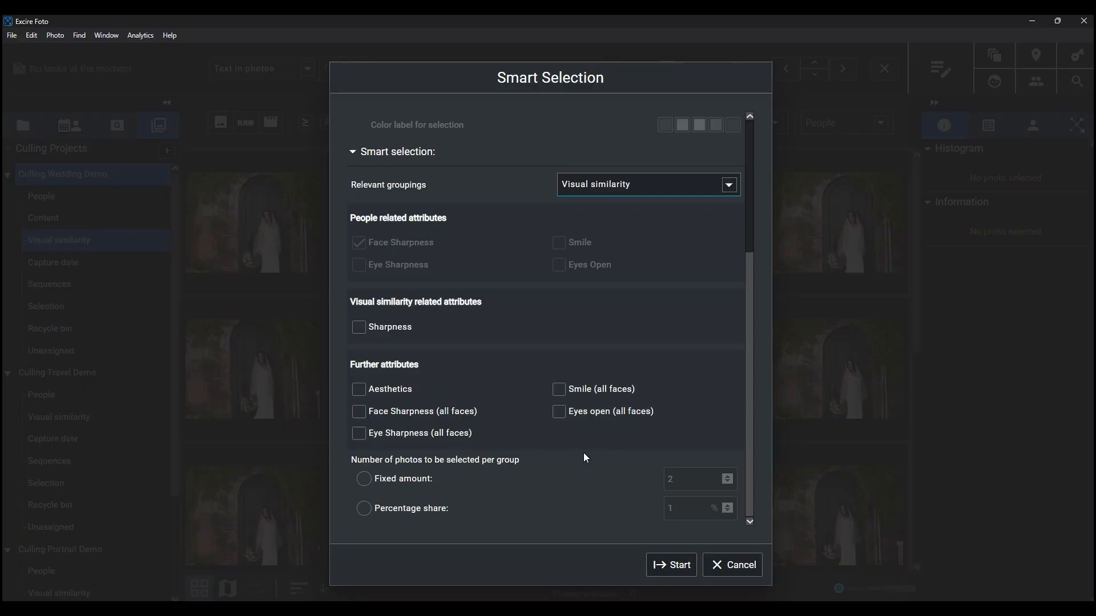
pyautogui.click(729, 565)
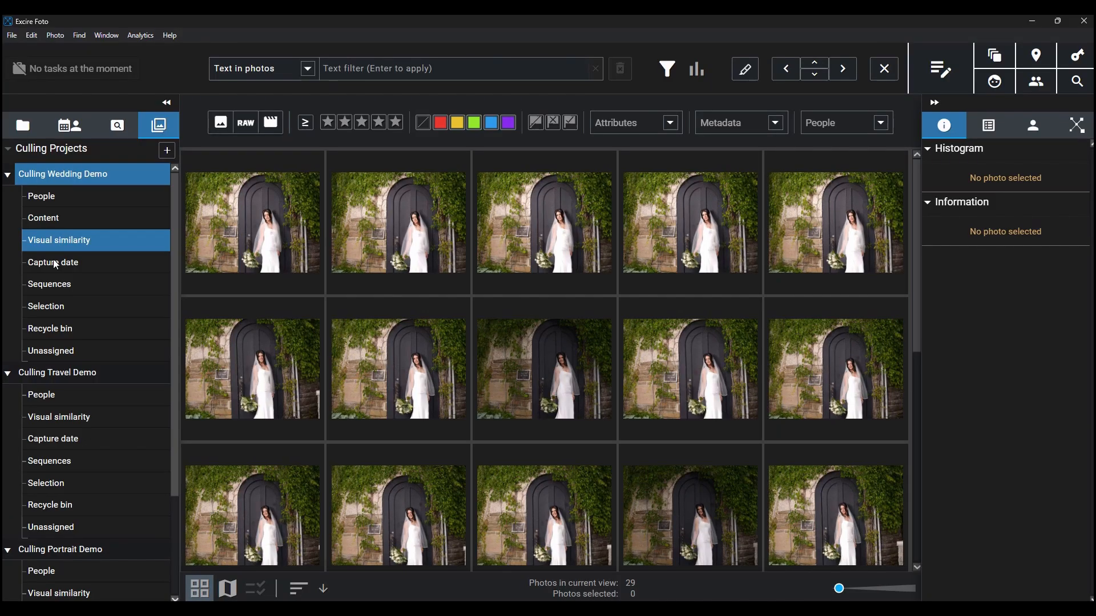
# - Show the external applications available for opening the darker bride photo in the third row
pyautogui.rightClick(683, 504)
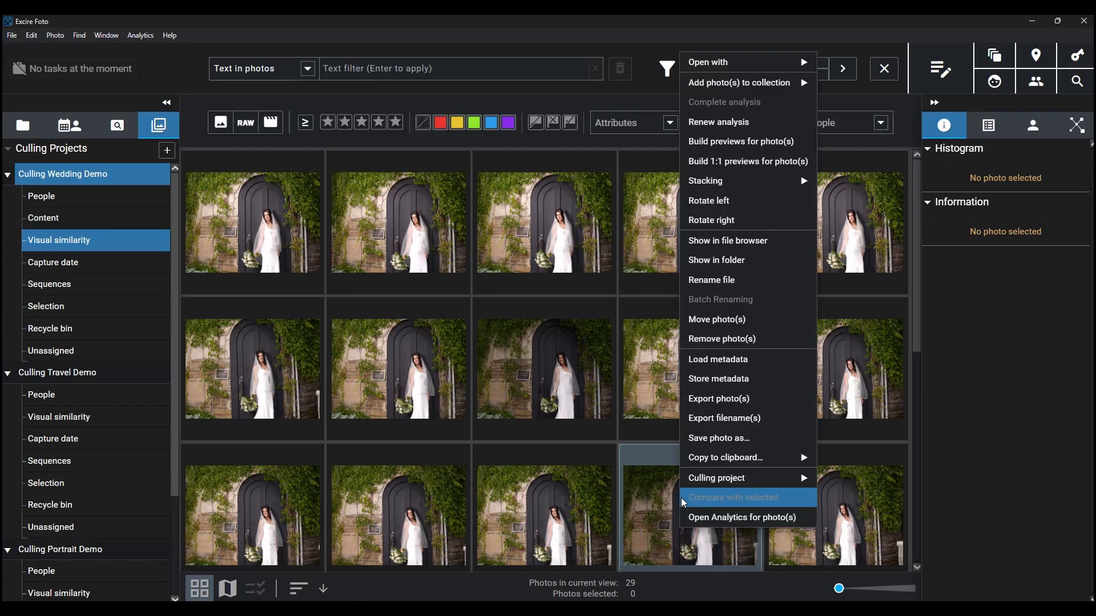
pyautogui.moveTo(706, 64)
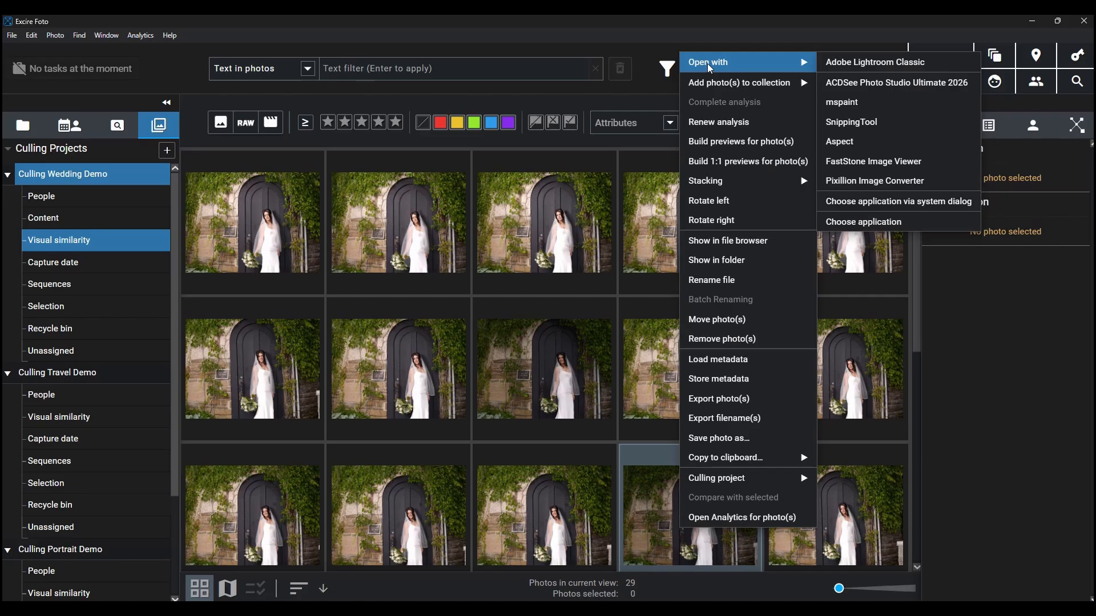
# - Select the eight bride photos from _DSC5630.JPG through _DSC5637.JPG and review their export options, from export path and photo format to videos
pyautogui.click(399, 223)
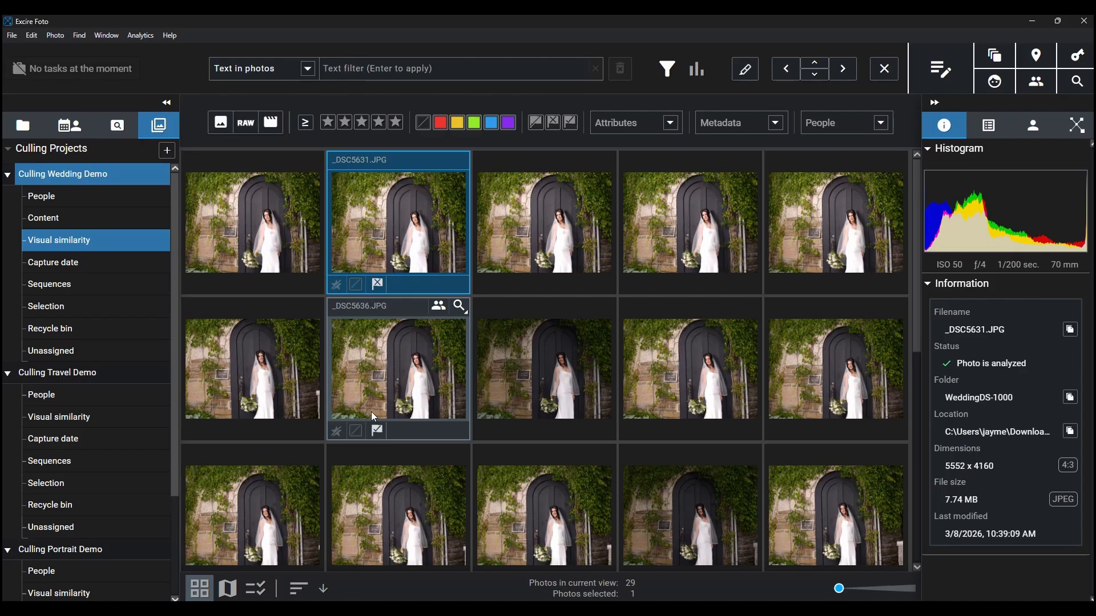
pyautogui.click(261, 236)
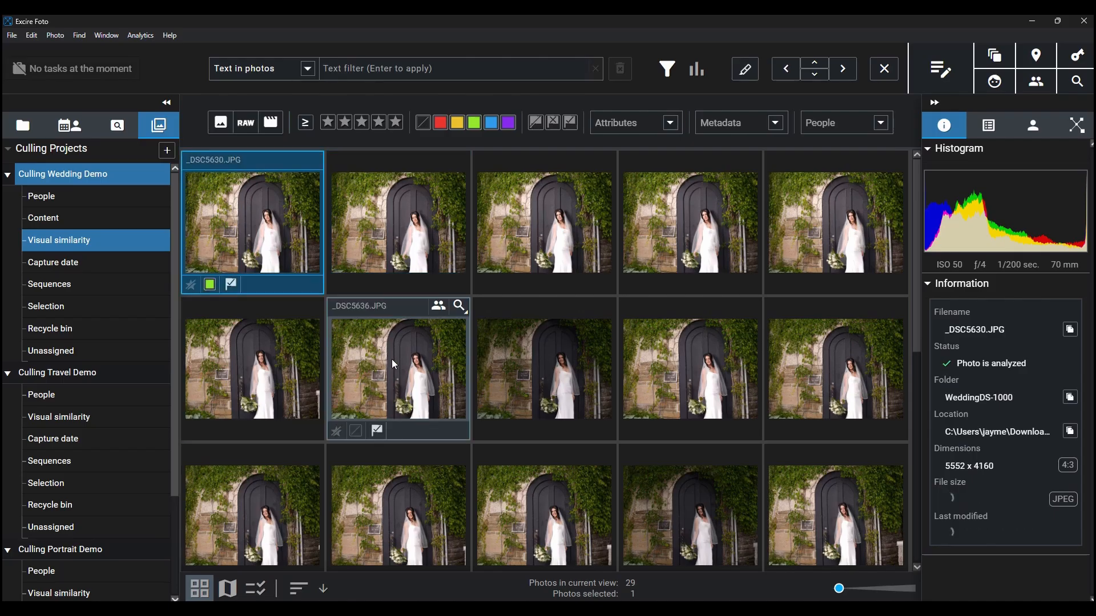
pyautogui.keyDown('shift'); pyautogui.click(516, 375); pyautogui.keyUp('shift')
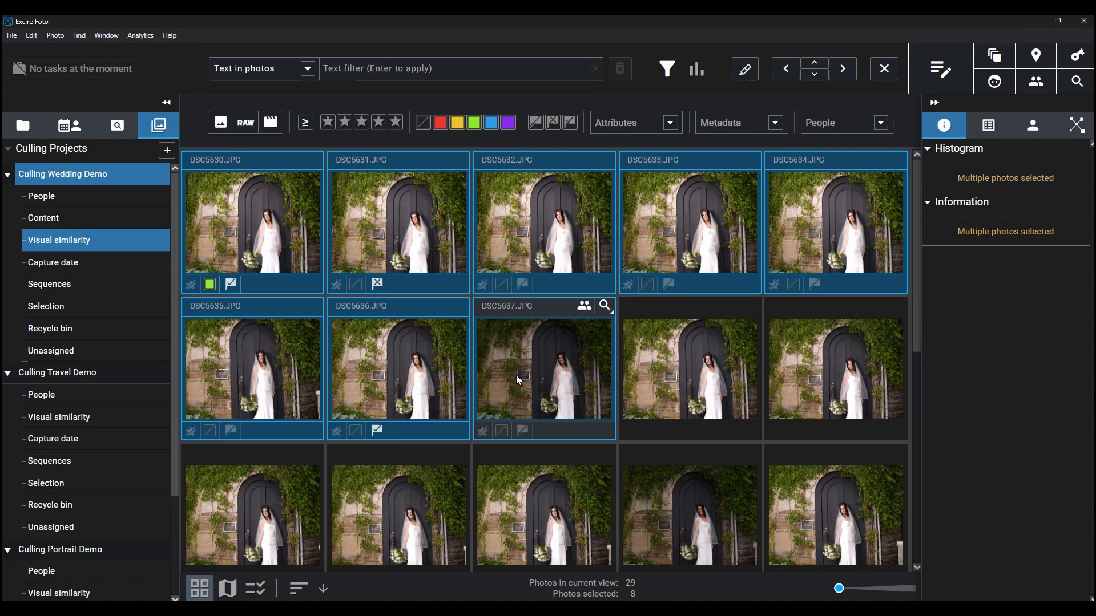
pyautogui.rightClick(516, 376)
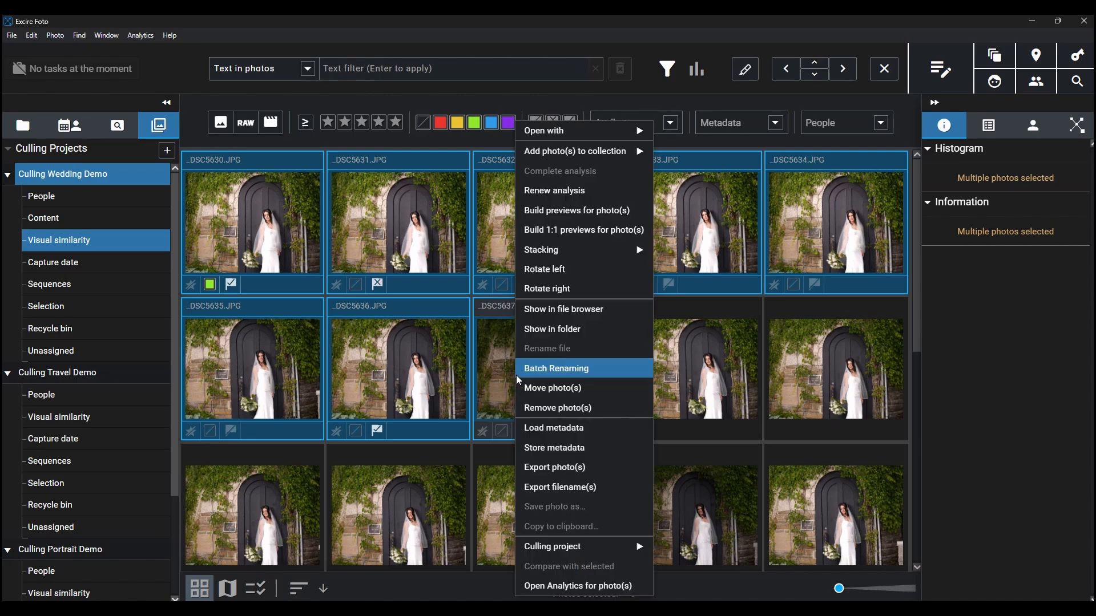
pyautogui.click(536, 474)
pyautogui.scroll(-3, 536, 473)
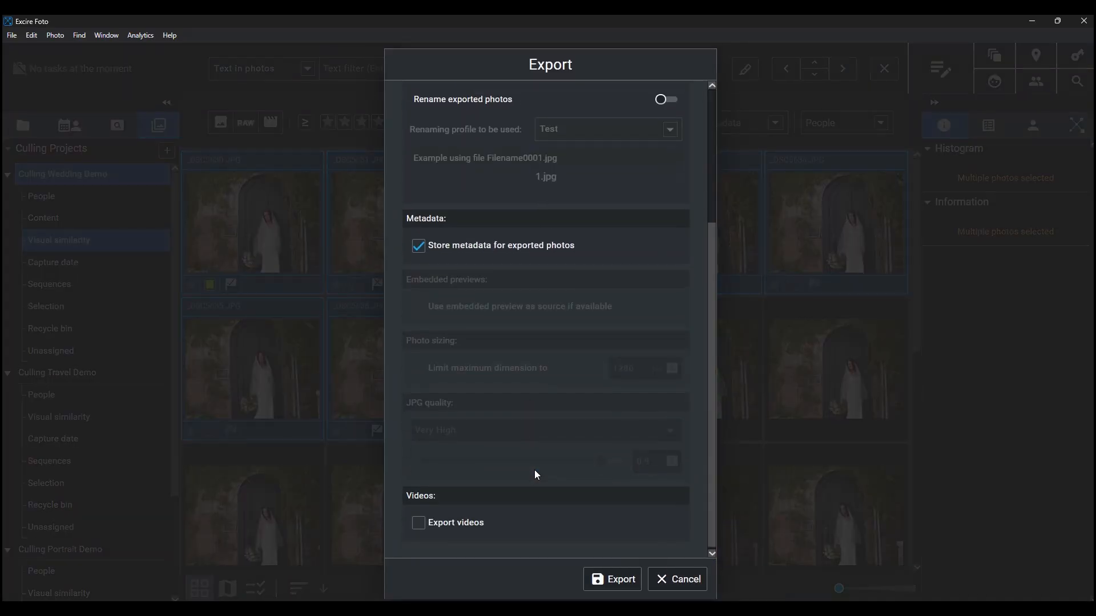
pyautogui.scroll(3, 534, 470)
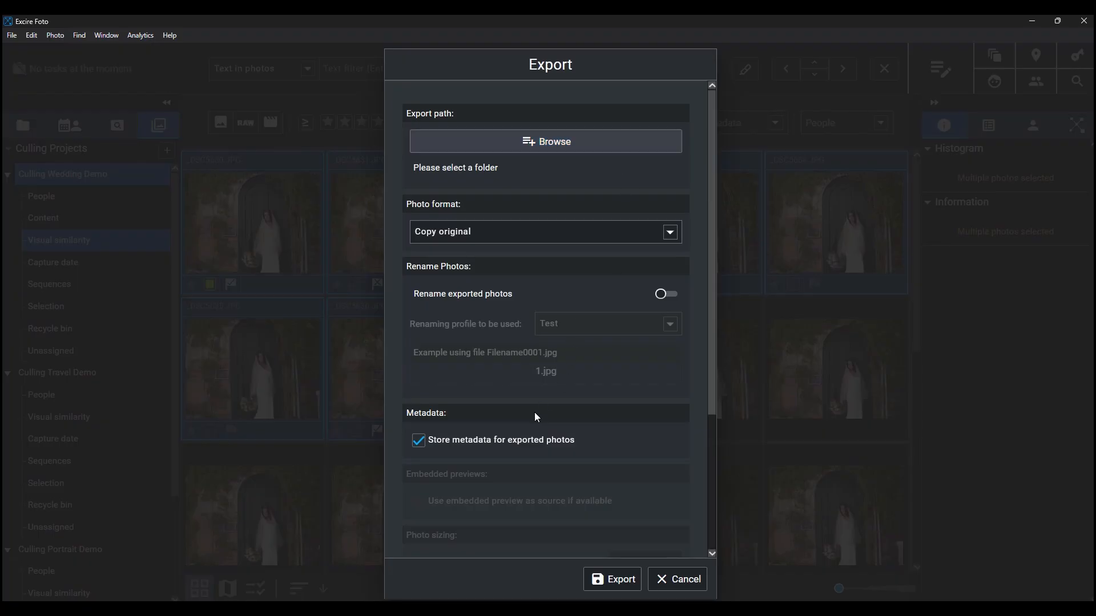
pyautogui.scroll(-3, 587, 478)
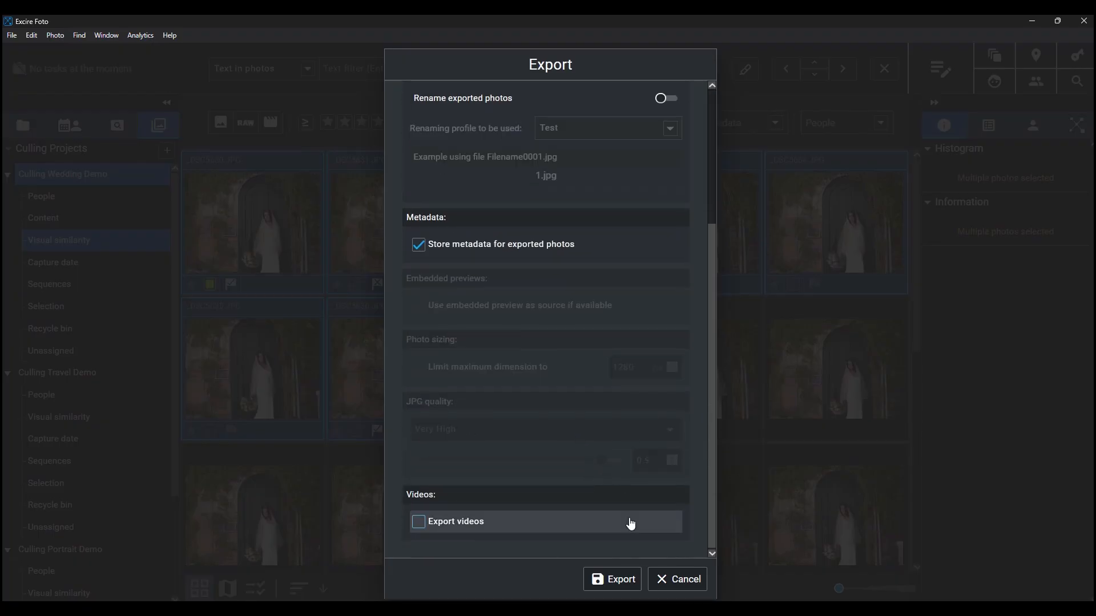